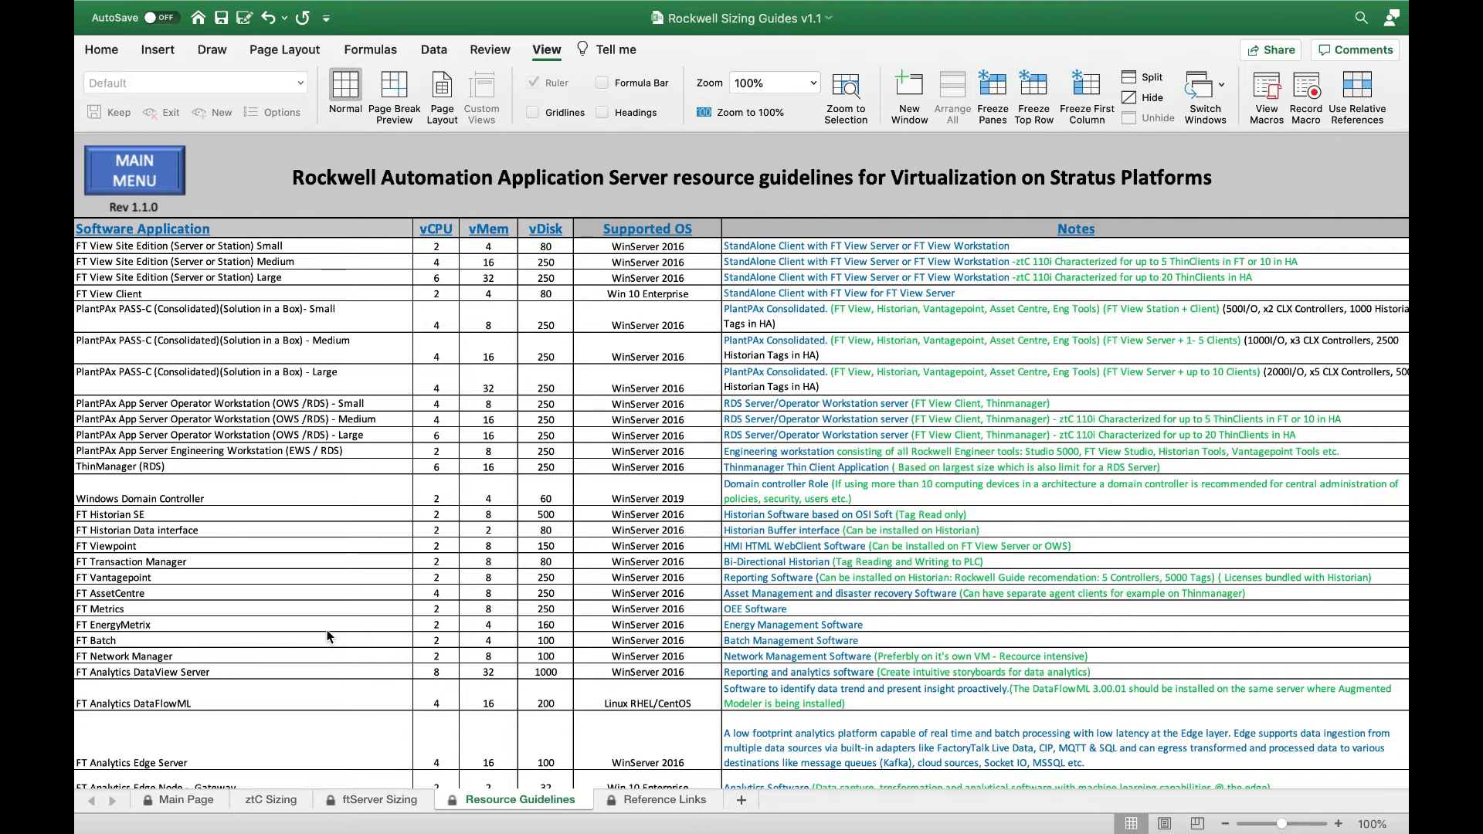
Step: Open the ztC Edge Sizing Tool from the main page and set VM1's application to FT View Site Edition (Server or Station) Small
{"action": "left_click", "coordinate": [143, 178]}
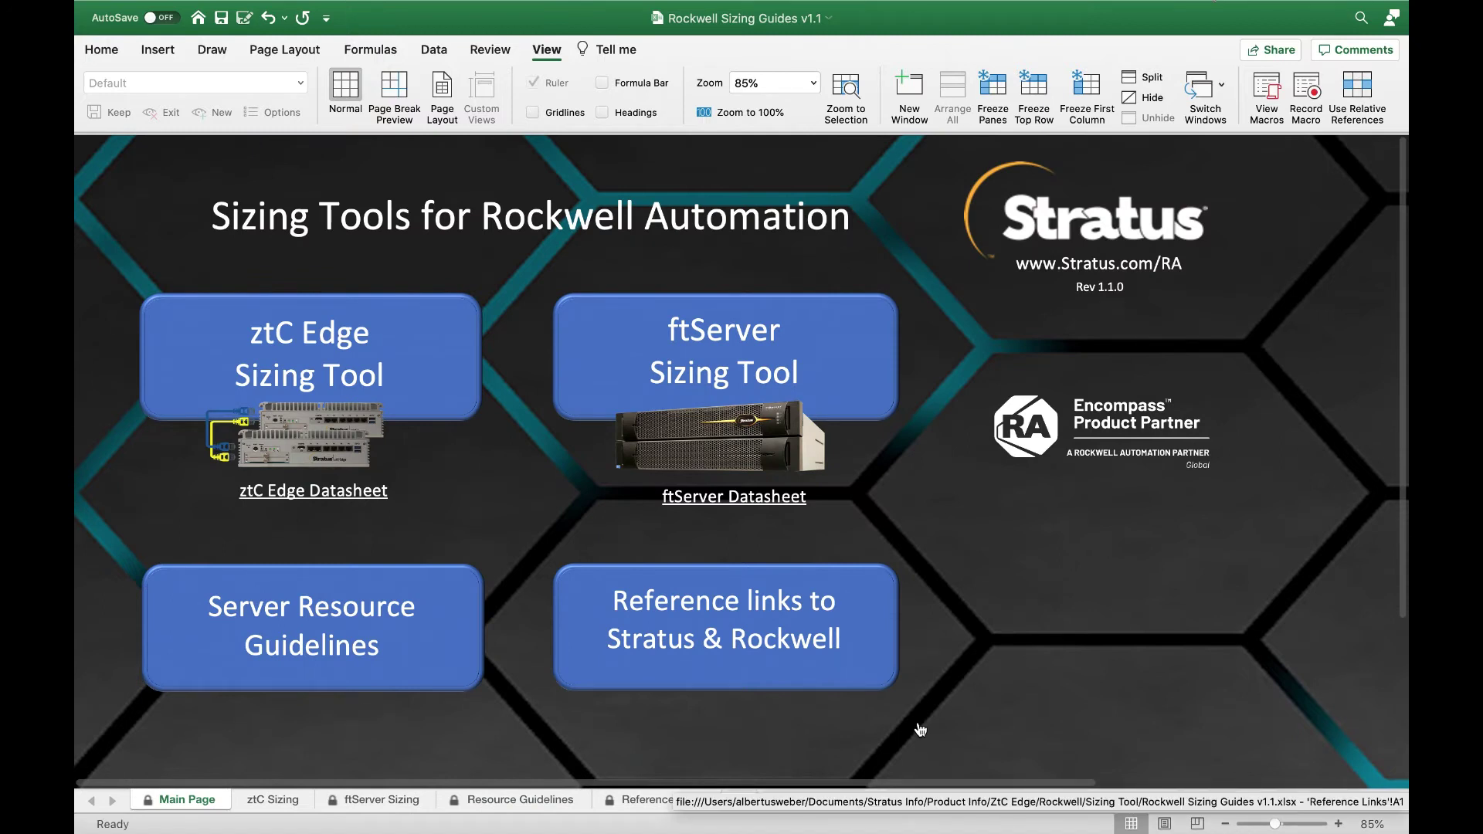
{"action": "left_click", "coordinate": [323, 356]}
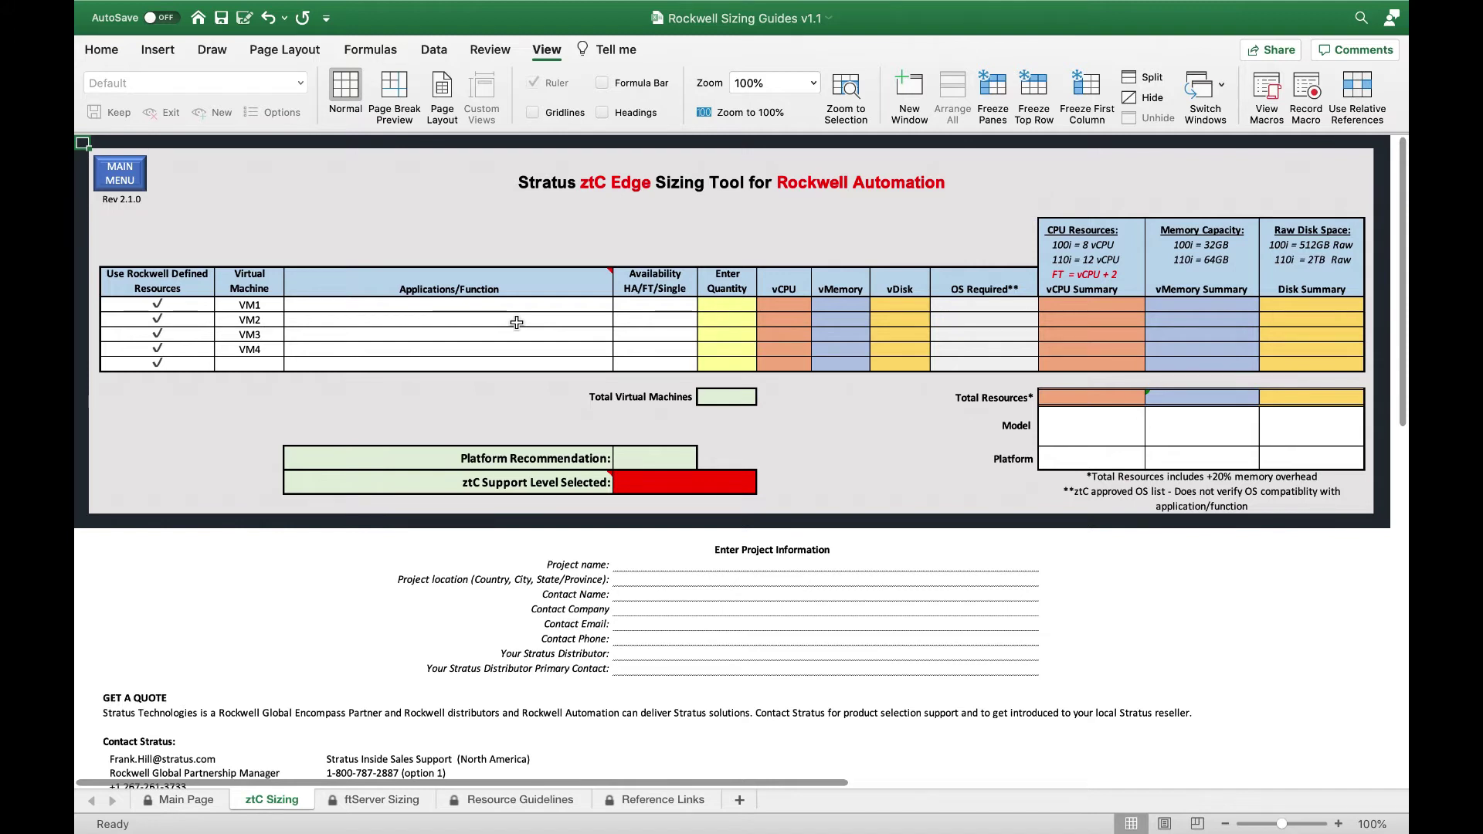
{"action": "left_click", "coordinate": [555, 306]}
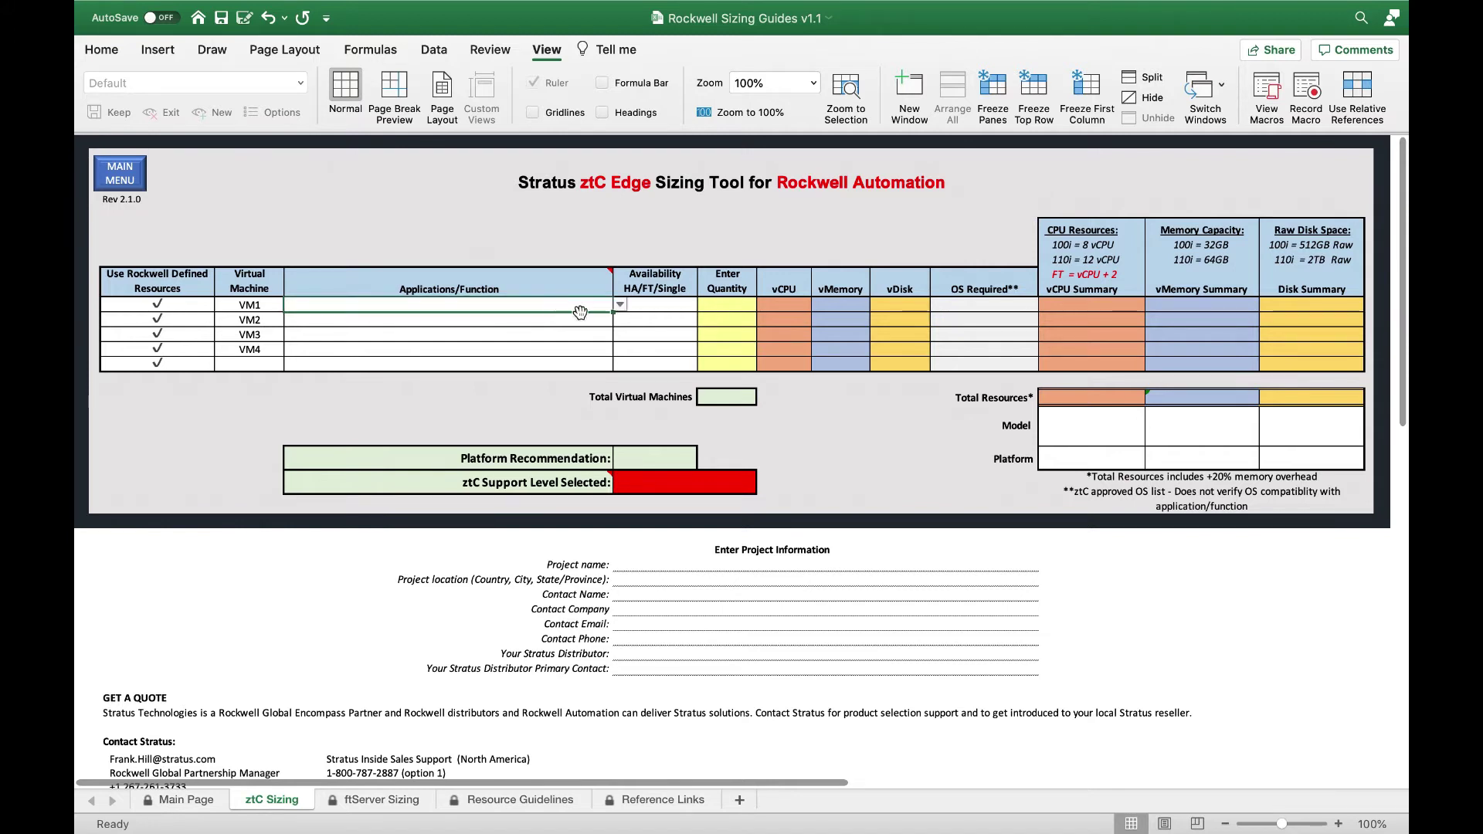
{"action": "left_click", "coordinate": [619, 306]}
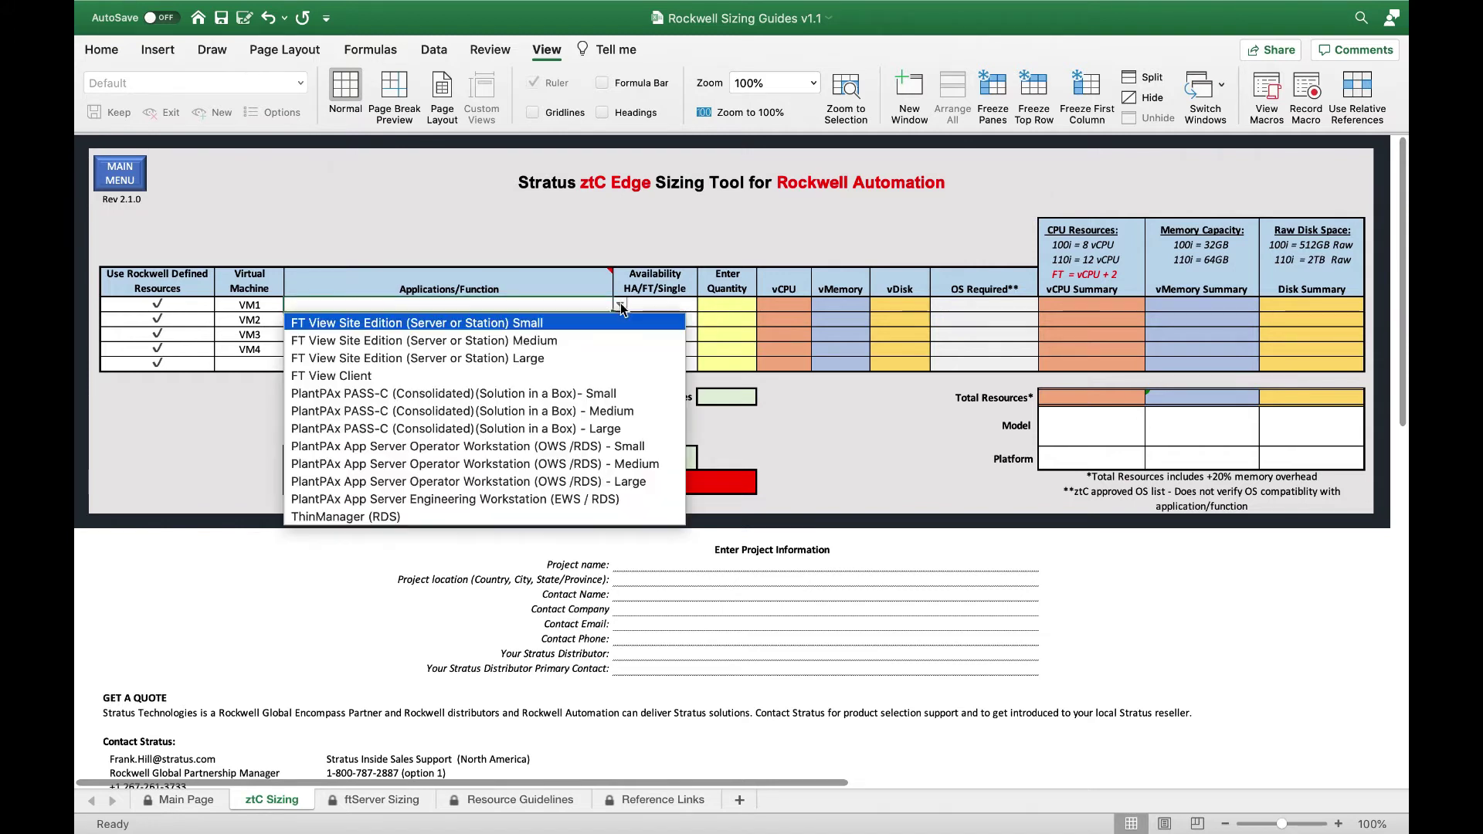
{"action": "left_click", "coordinate": [560, 324]}
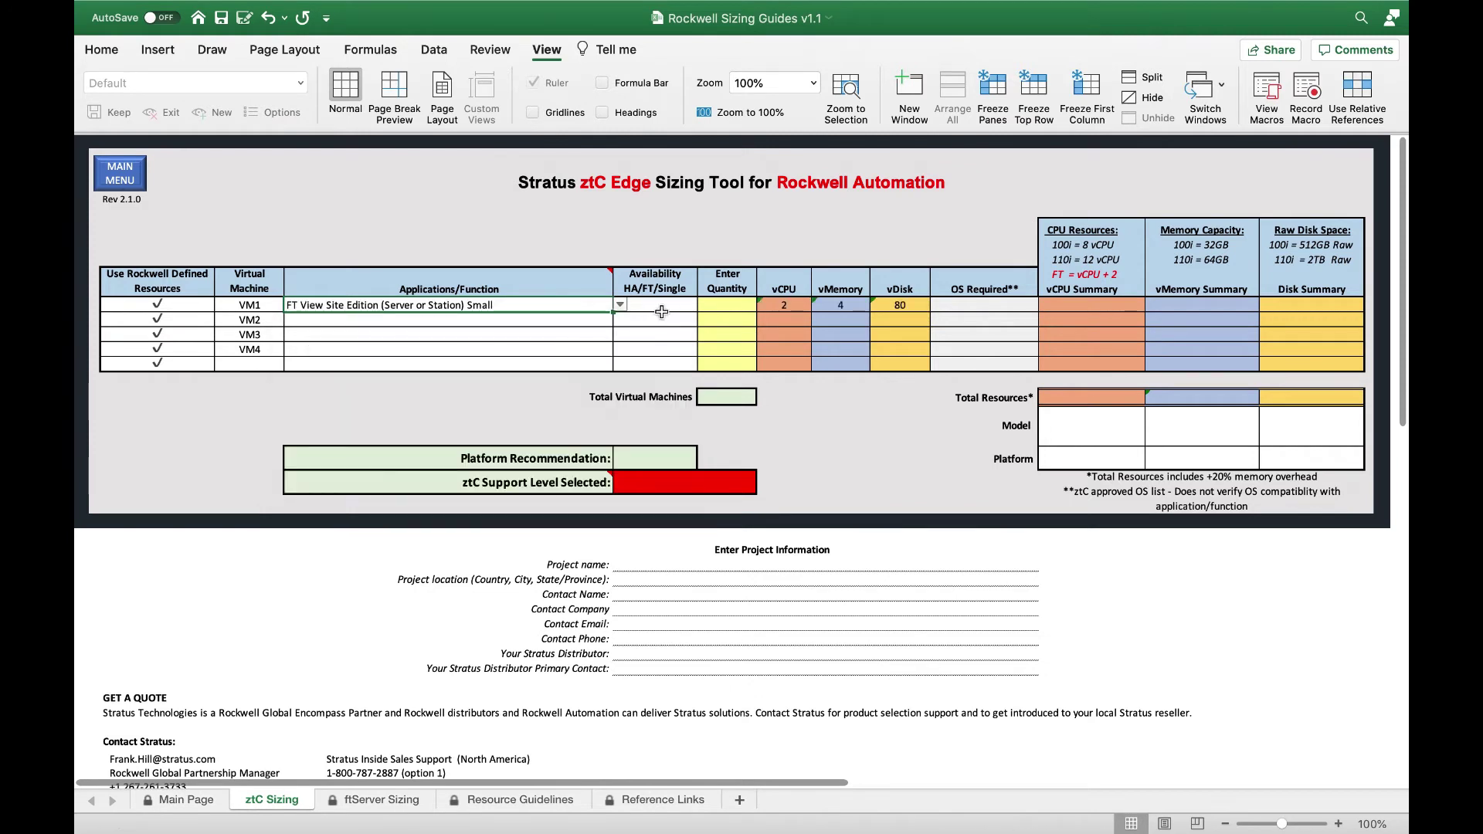
Step: Complete the VM1 row with HA availability, quantity 1 and WinServer 2016 as the required OS
{"action": "left_click", "coordinate": [669, 306]}
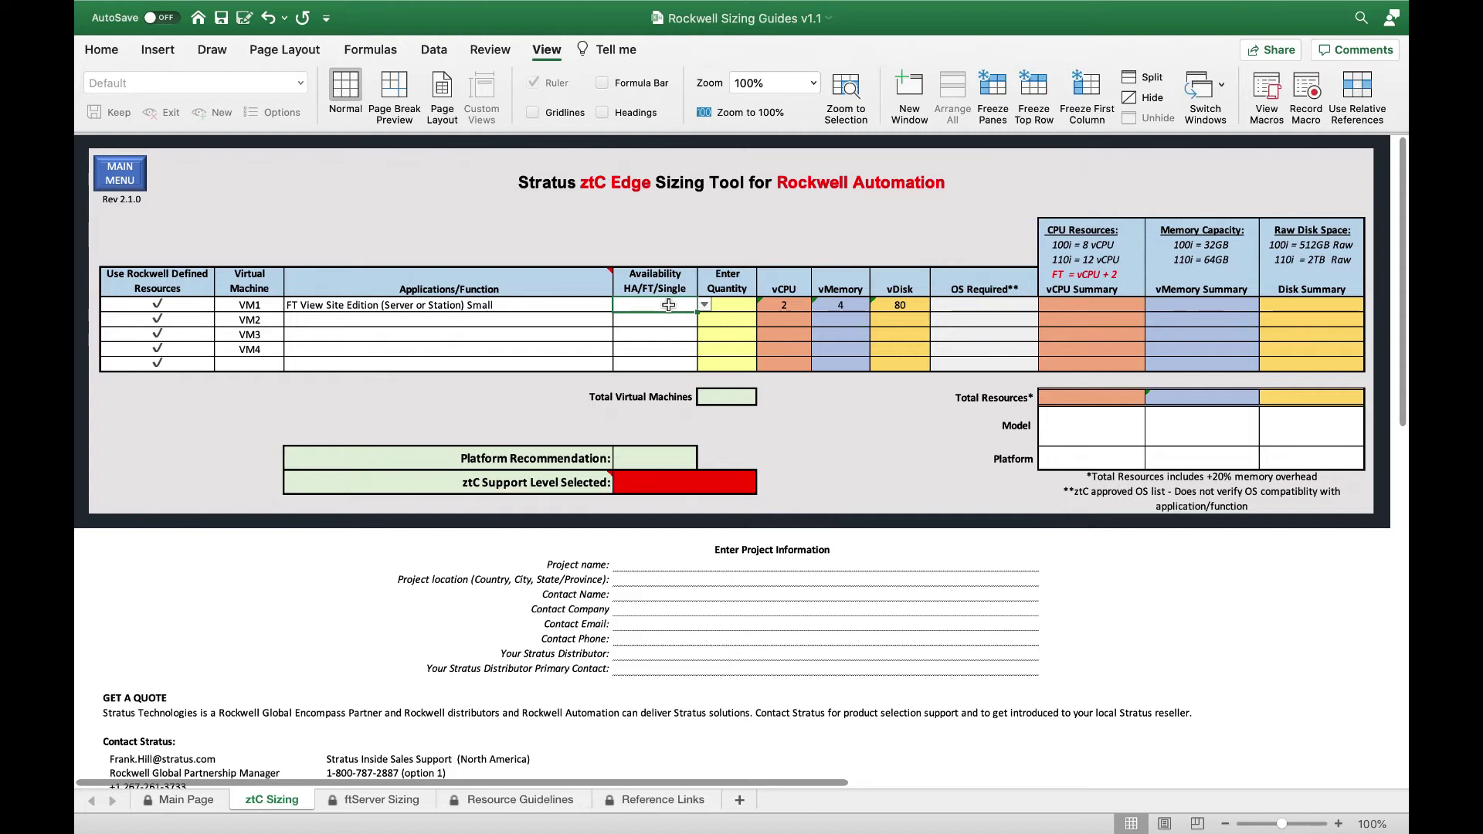
{"action": "left_click", "coordinate": [695, 305]}
{"action": "left_click", "coordinate": [735, 306]}
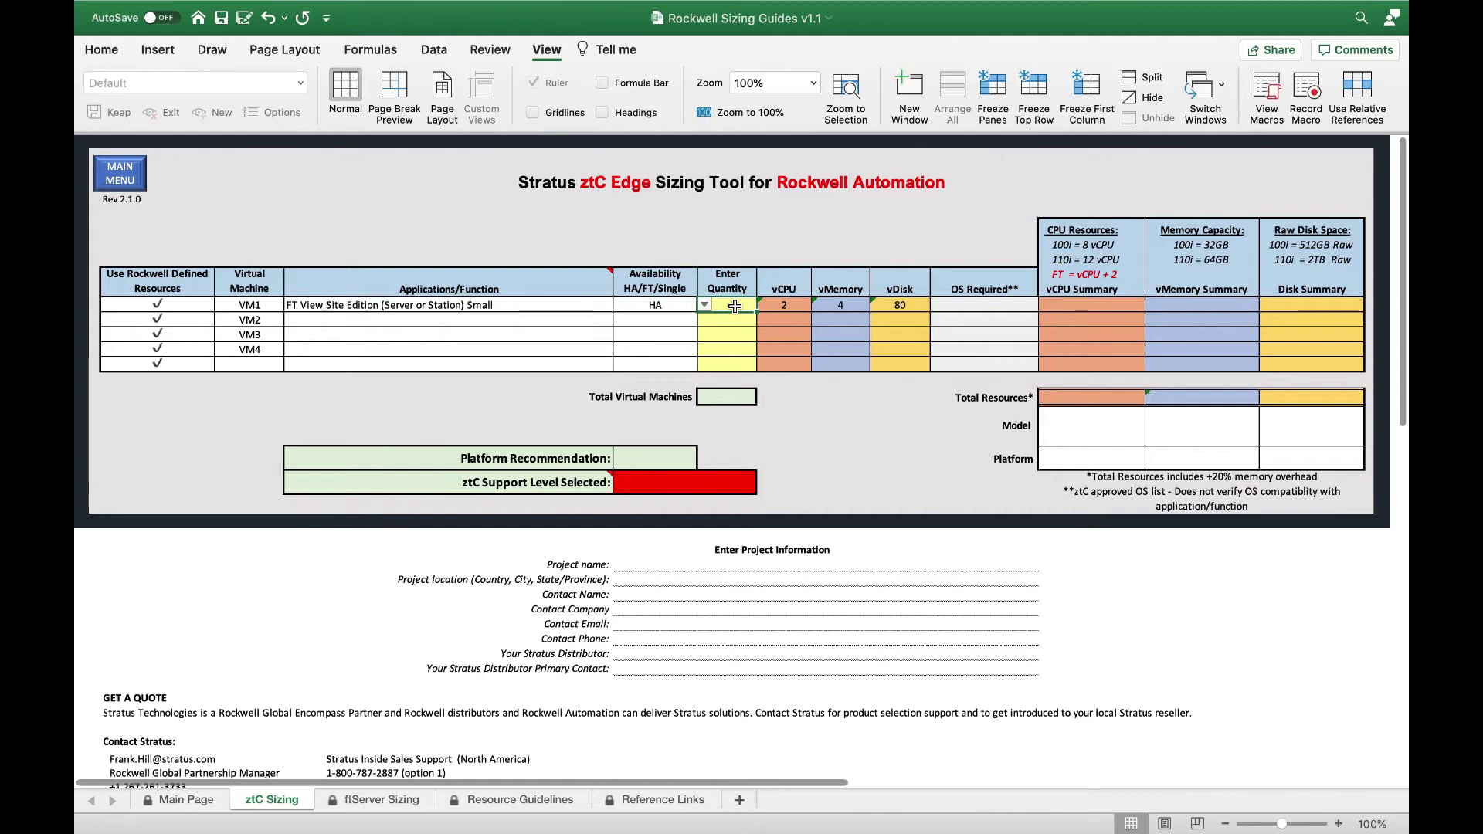
{"action": "type", "text": "1"}
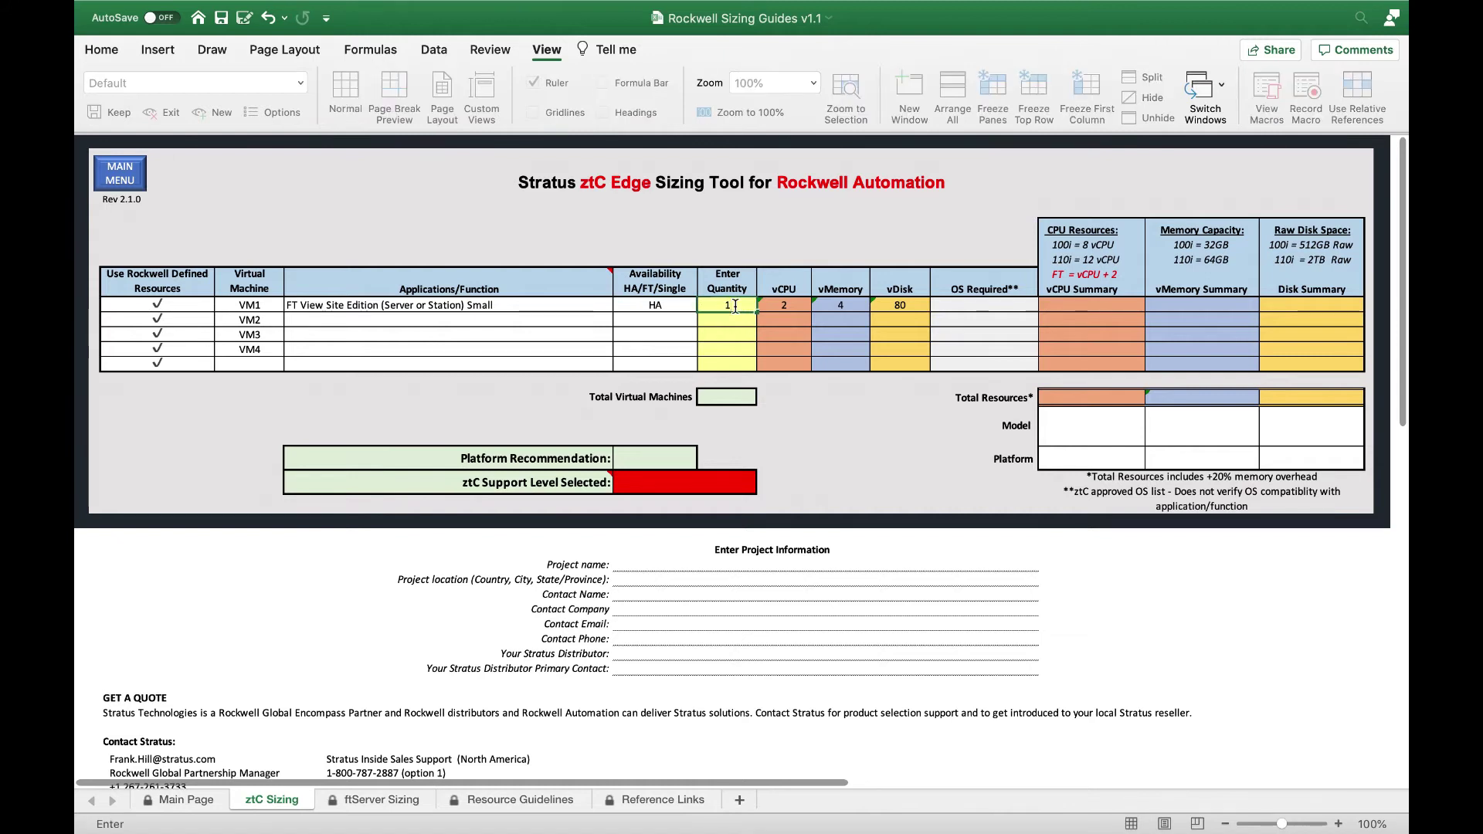
{"action": "left_click", "coordinate": [997, 306]}
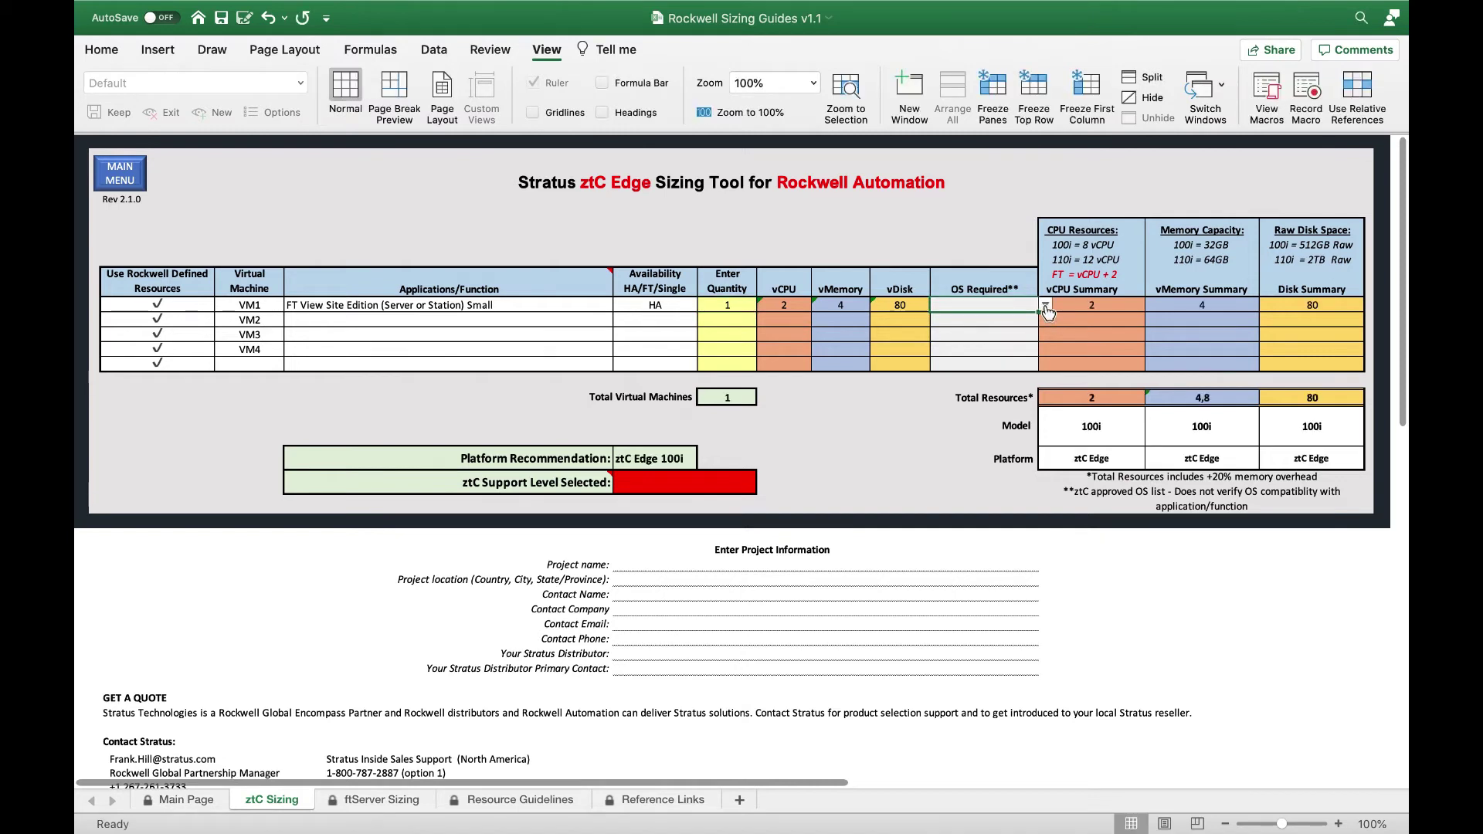
{"action": "left_click", "coordinate": [1046, 306]}
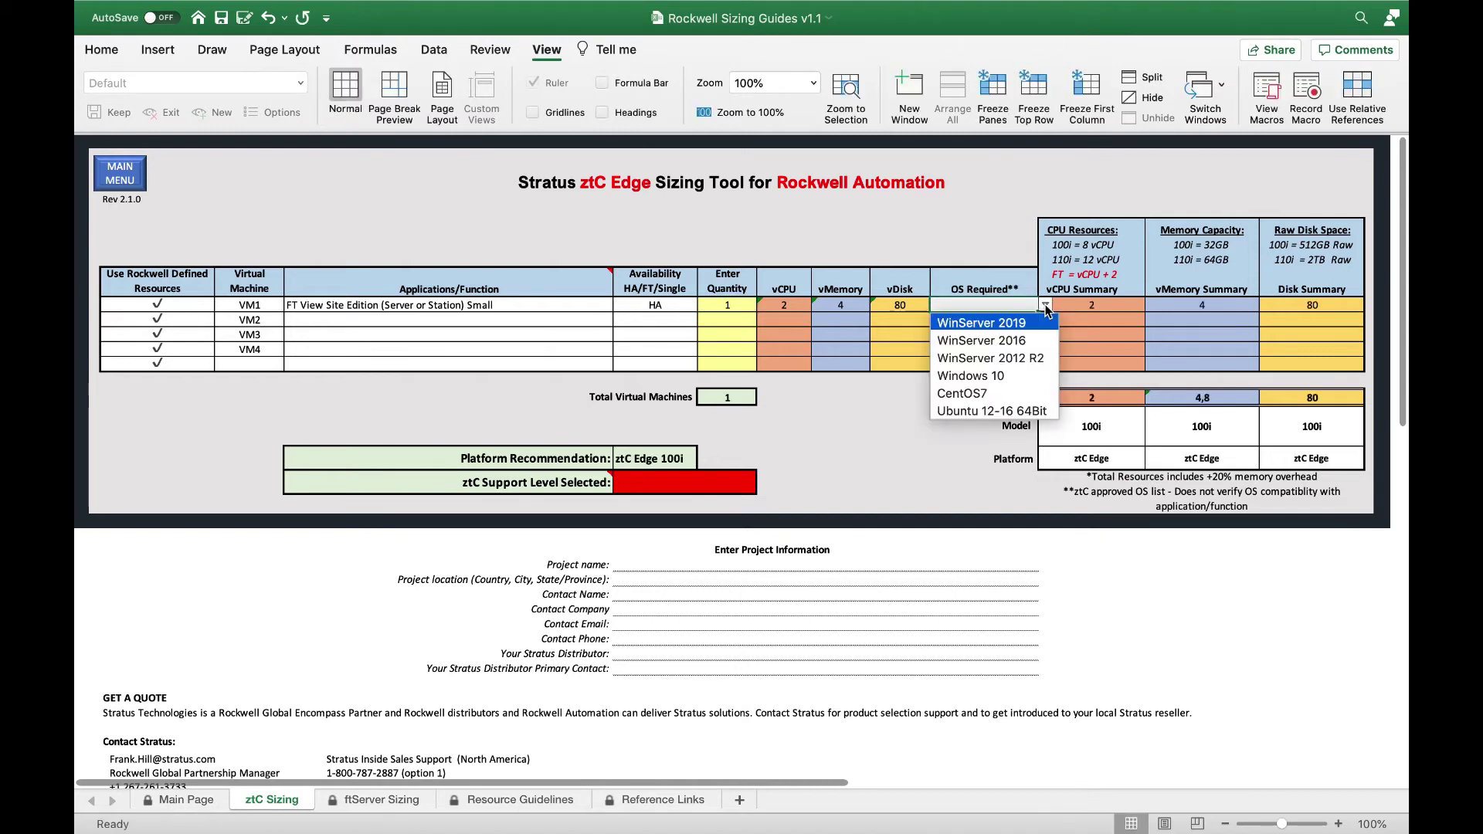
{"action": "left_click", "coordinate": [988, 347]}
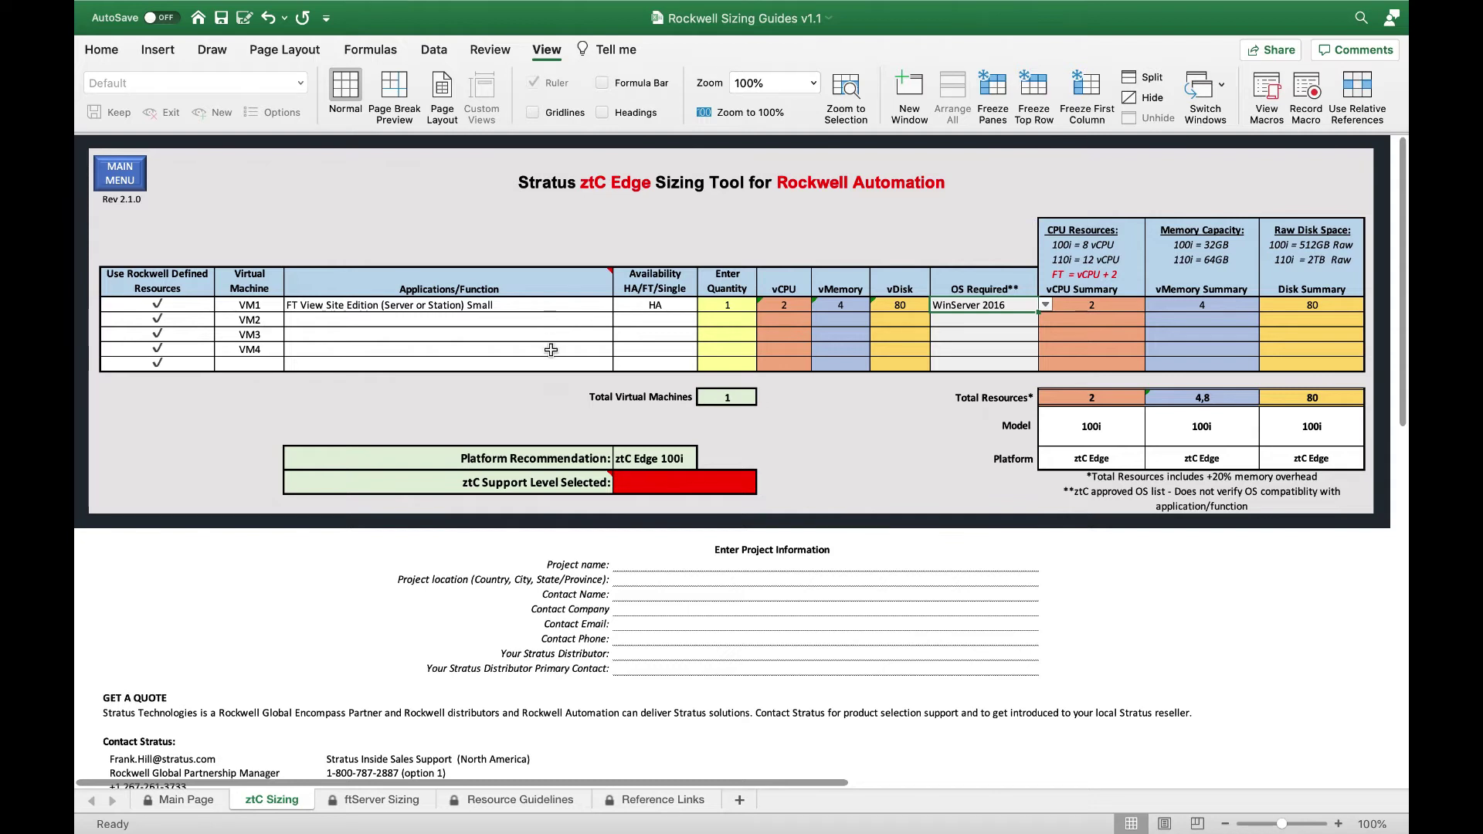
Step: Set VM2's application to FT View Client with FT availability
{"action": "left_click", "coordinate": [593, 321]}
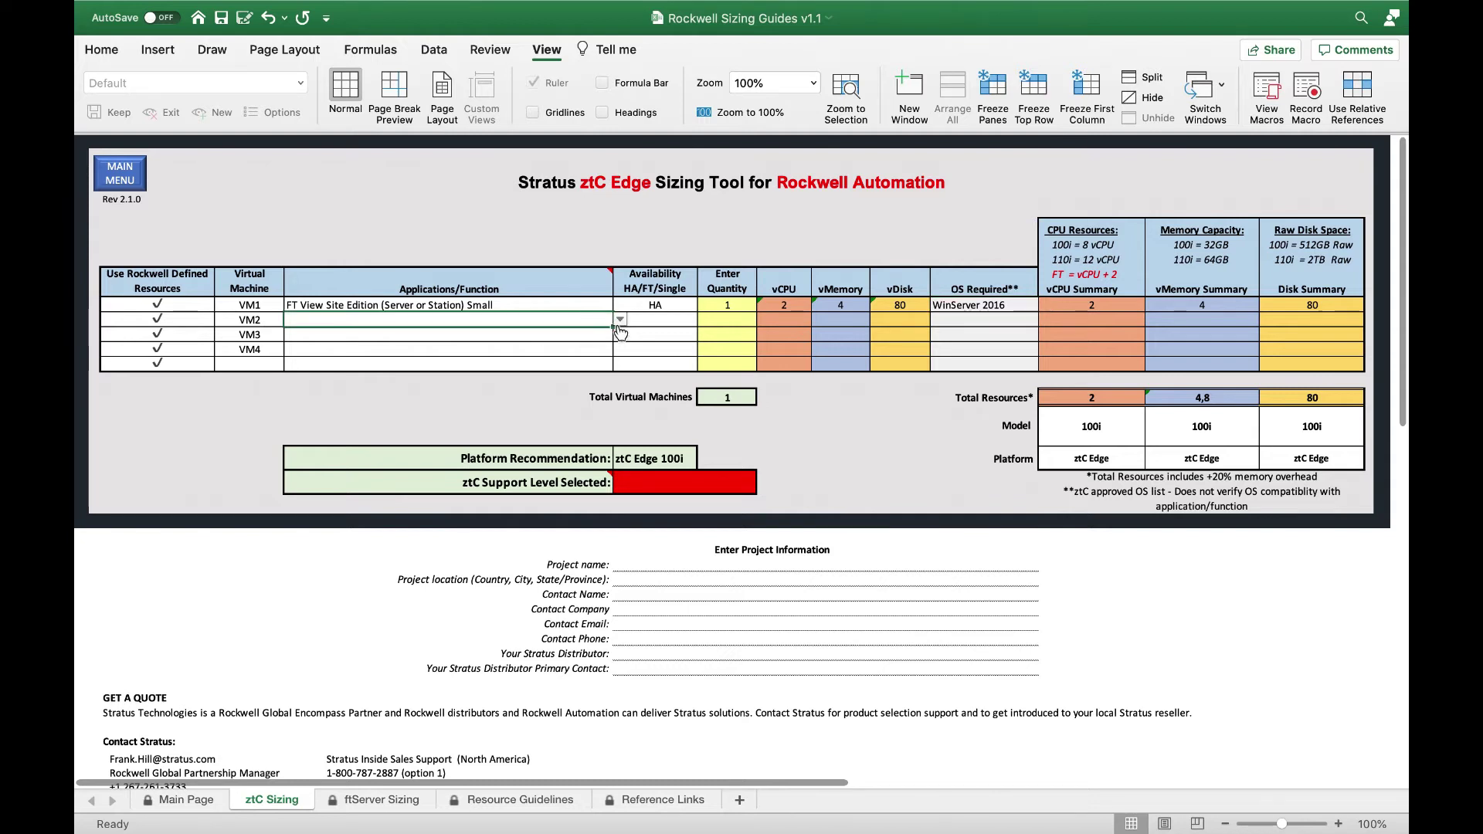
{"action": "left_click", "coordinate": [619, 324]}
{"action": "left_click", "coordinate": [525, 391]}
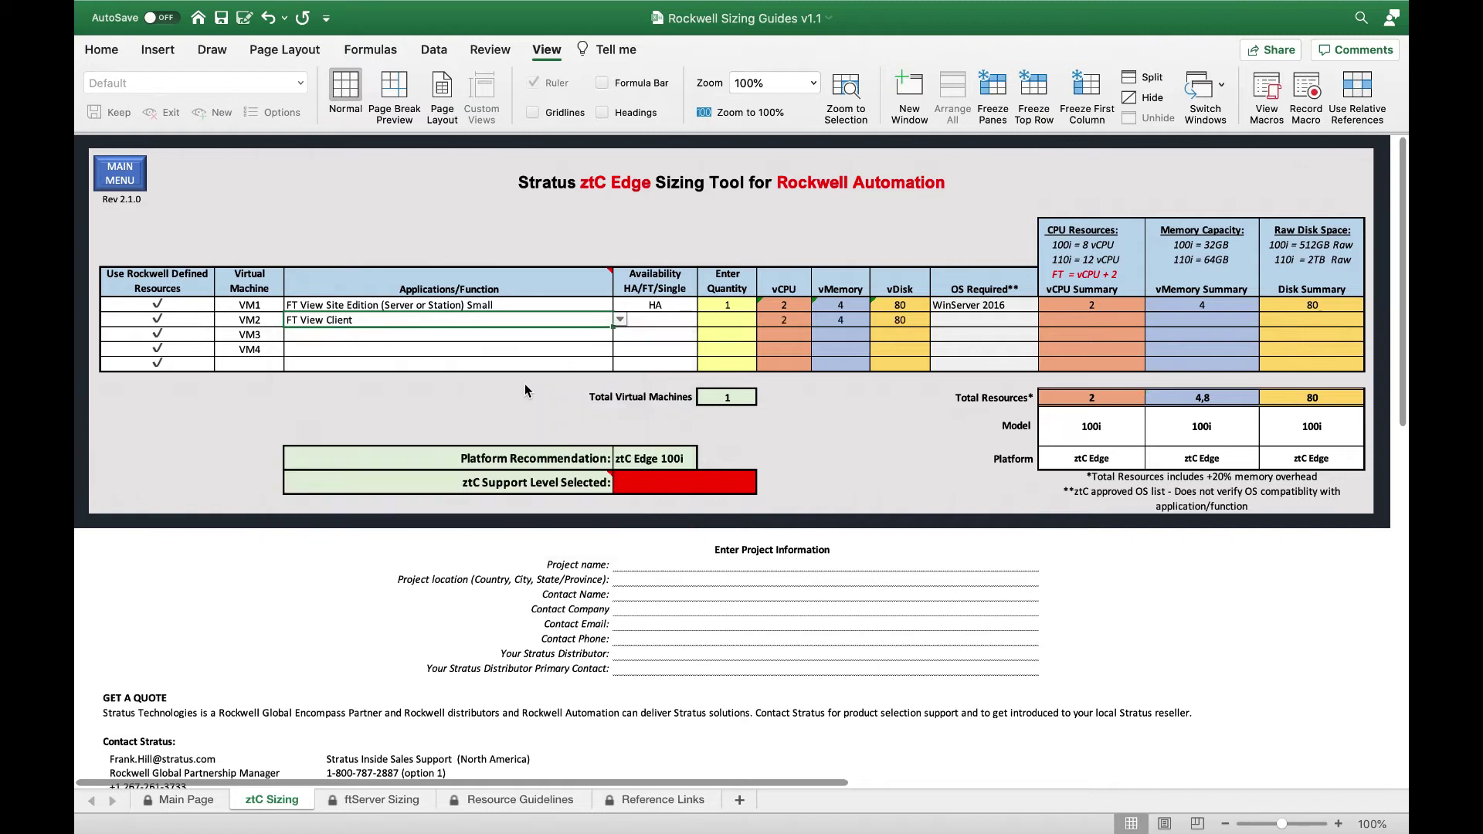
{"action": "left_click", "coordinate": [670, 323]}
{"action": "left_click", "coordinate": [704, 320]}
{"action": "left_click", "coordinate": [656, 368]}
Step: Set VM2's quantity to 1 and its required OS to Windows 10
{"action": "left_click", "coordinate": [734, 323]}
{"action": "type", "text": "1"}
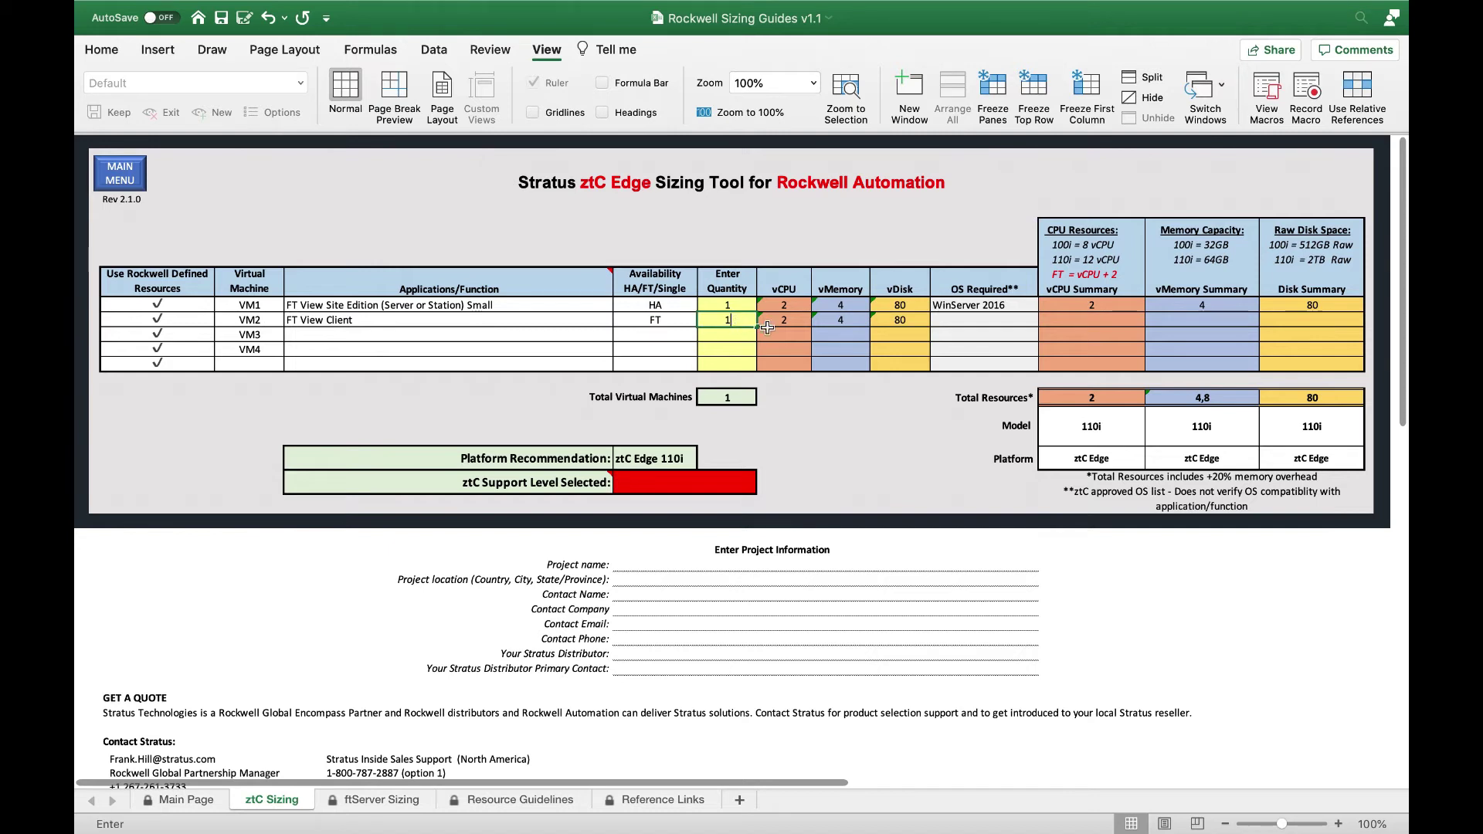
{"action": "left_click", "coordinate": [990, 324]}
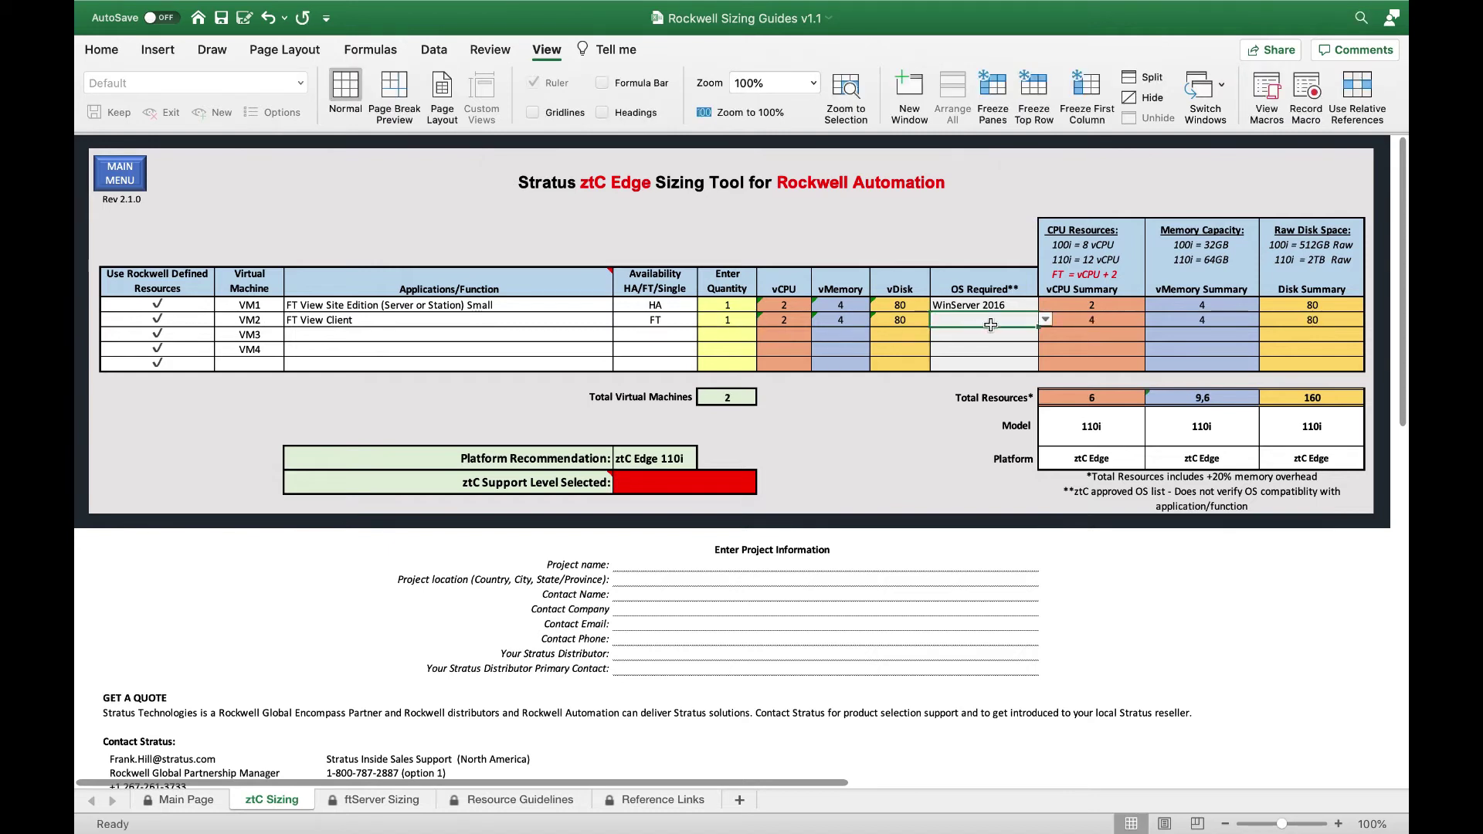
{"action": "left_click", "coordinate": [1043, 320]}
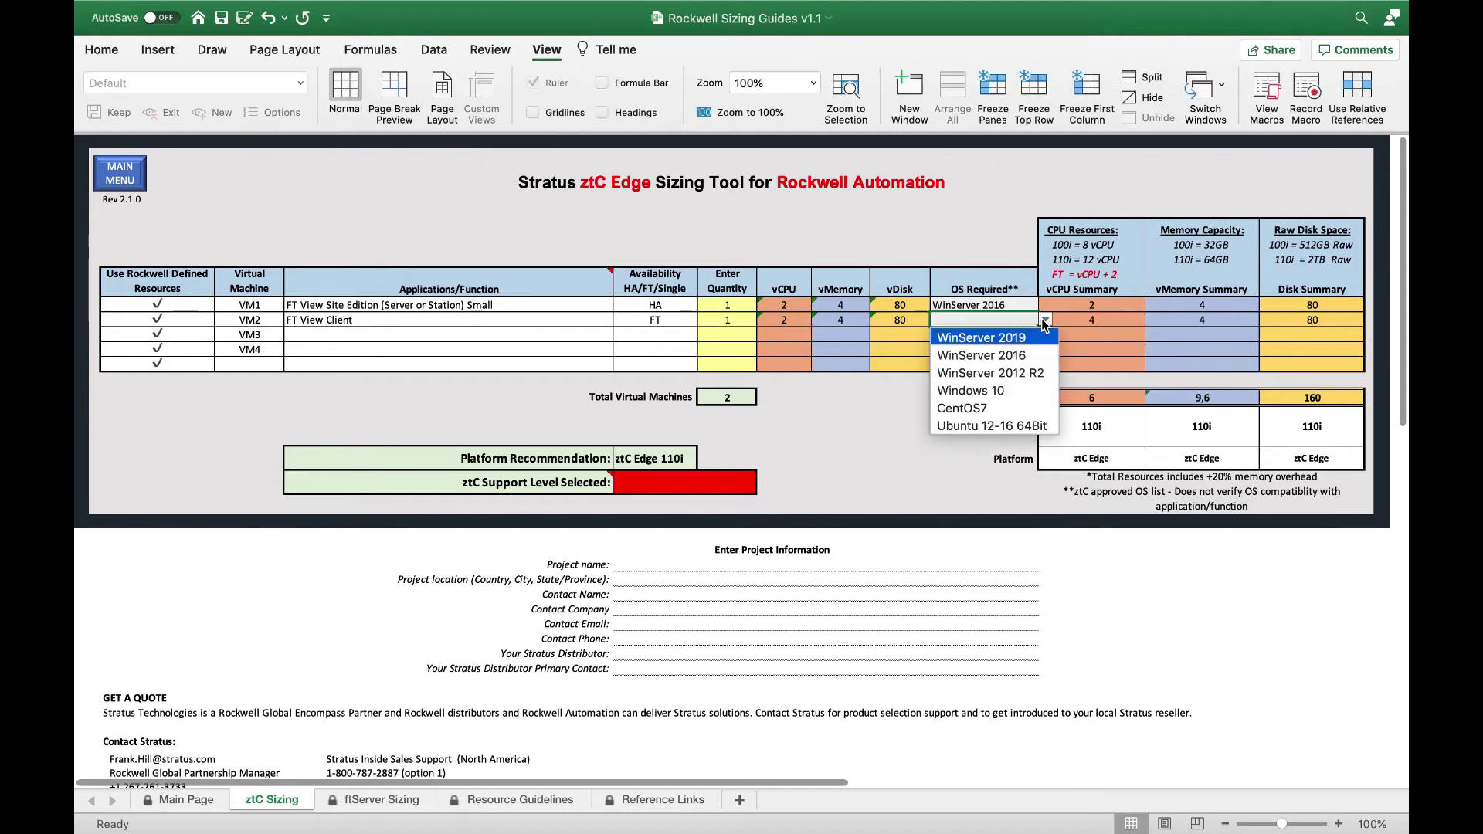
{"action": "left_click", "coordinate": [994, 393]}
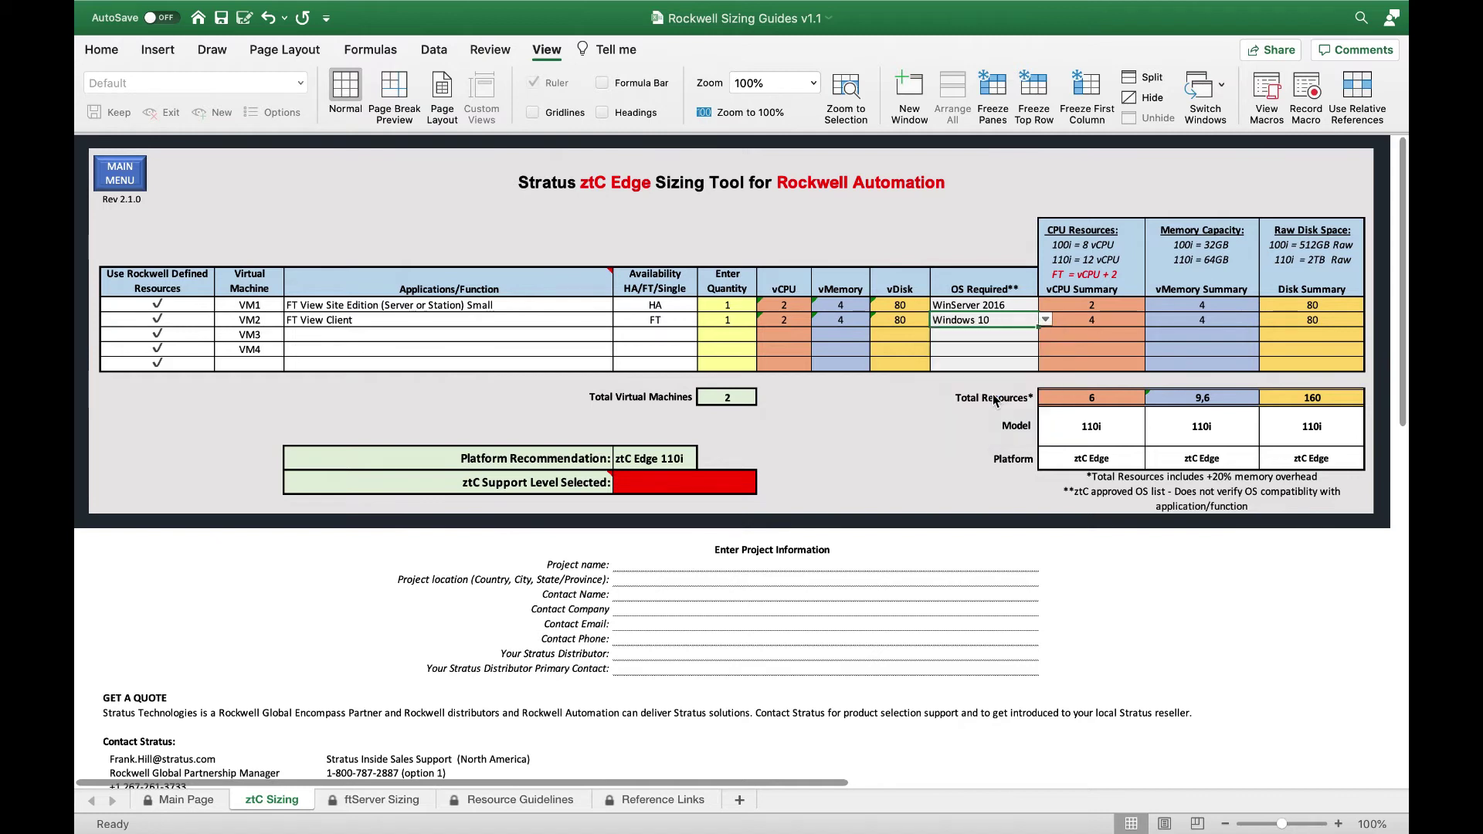
Step: Set VM3's application to FT View Site Edition (Server or Station) Large with FT availability
{"action": "left_click", "coordinate": [459, 338]}
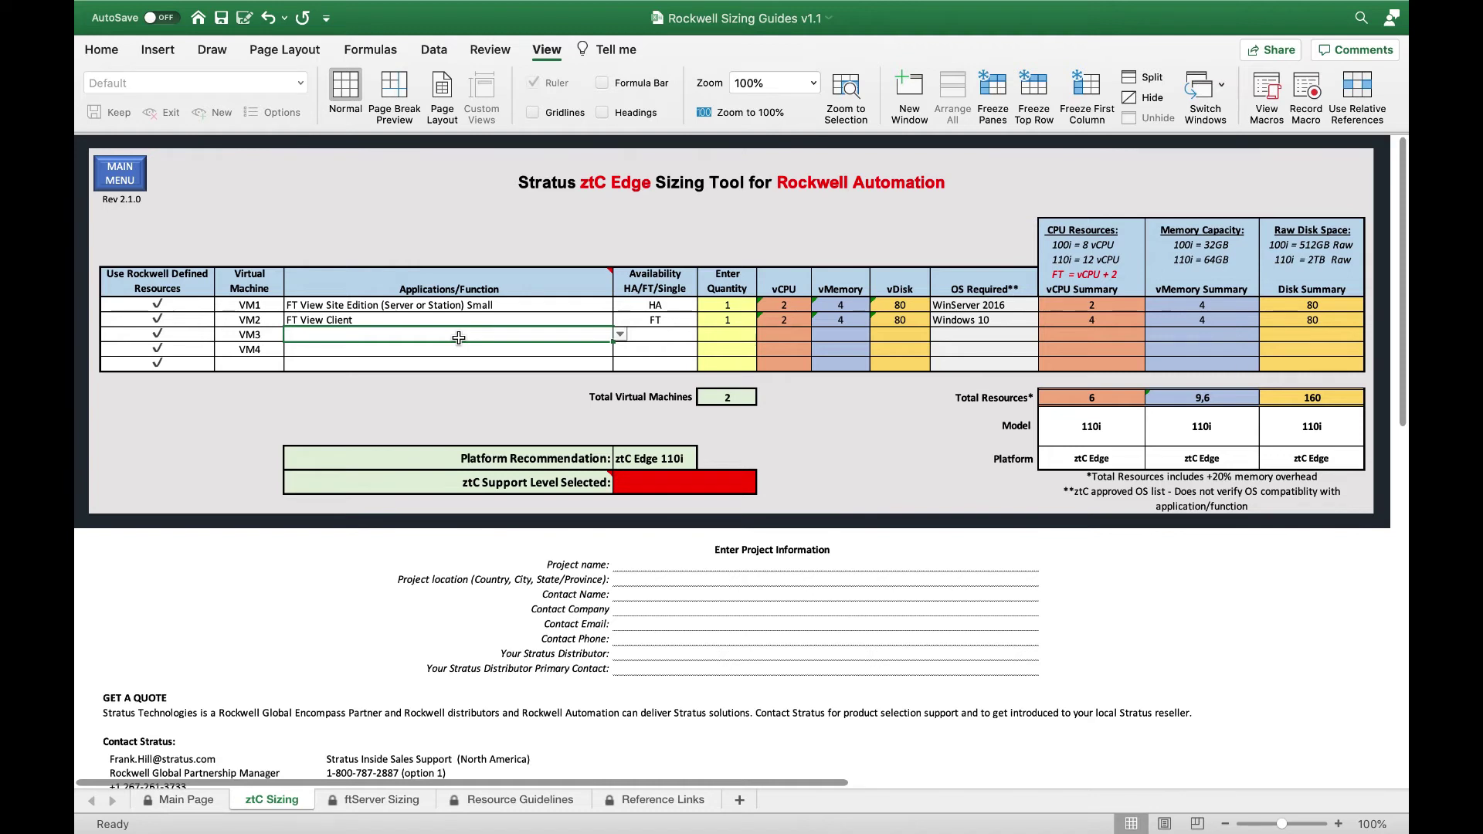
{"action": "left_click", "coordinate": [619, 333]}
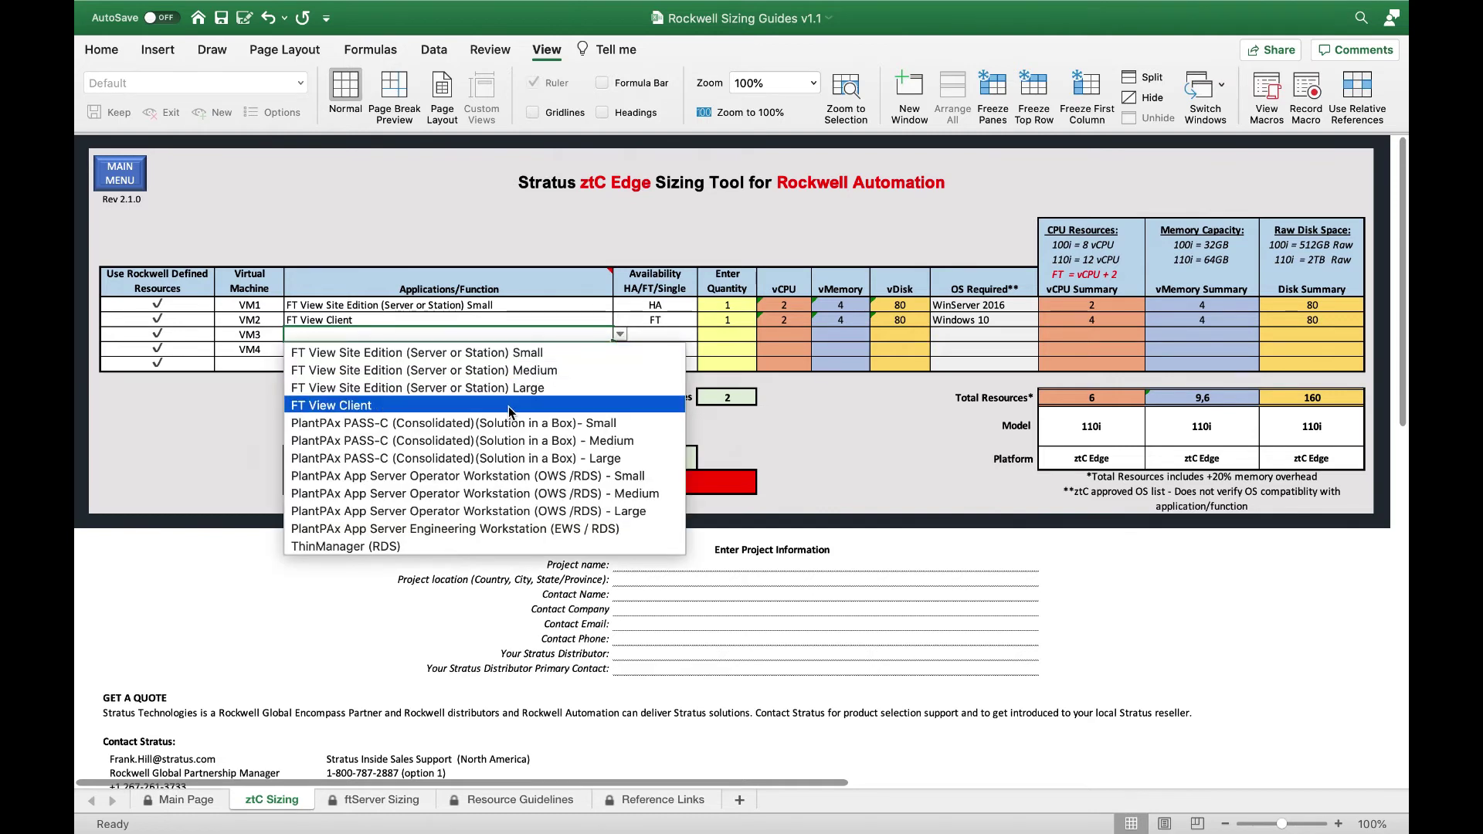
{"action": "left_click", "coordinate": [519, 388]}
{"action": "left_click", "coordinate": [677, 333]}
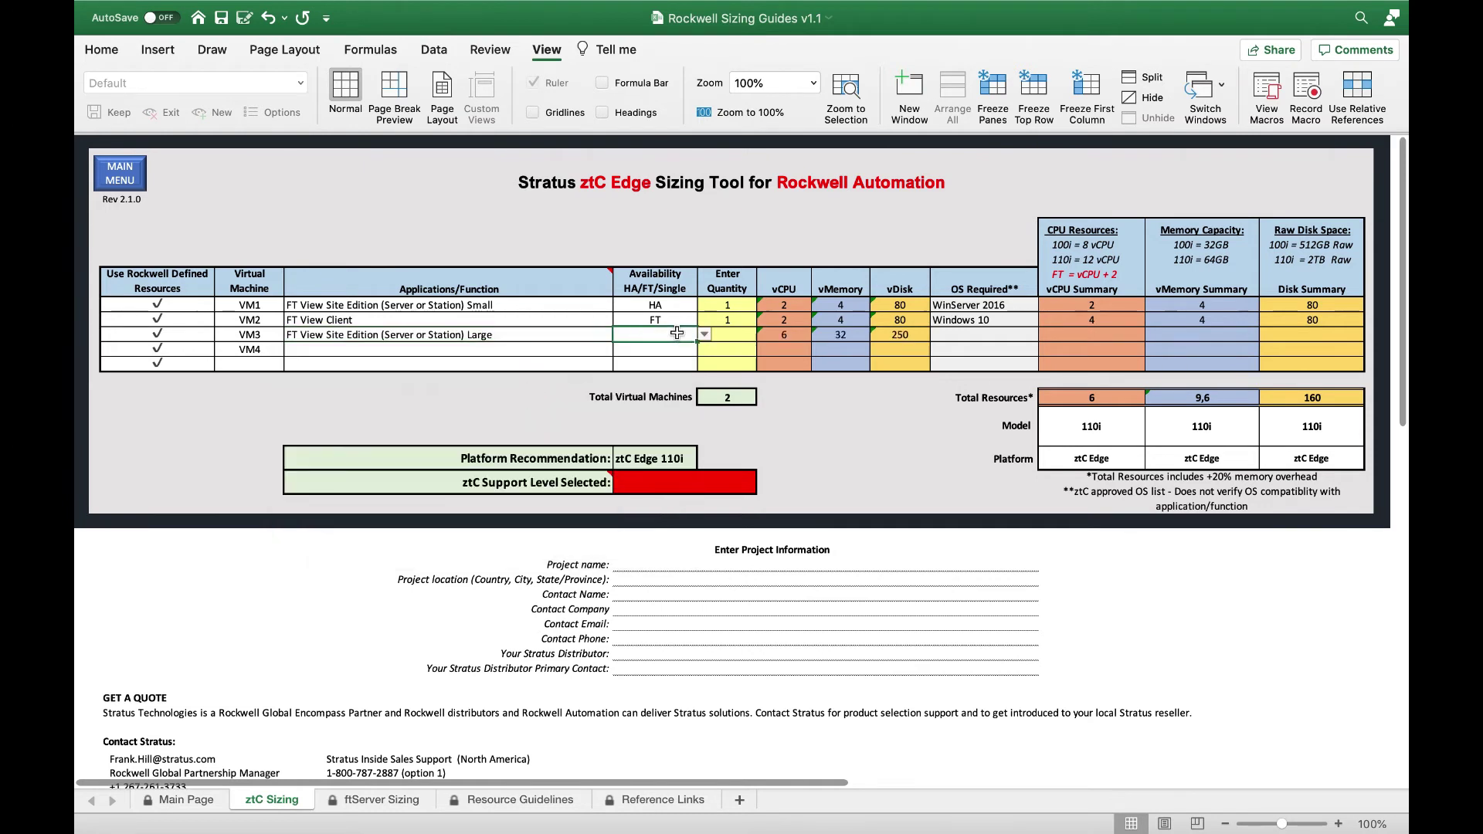
{"action": "left_click", "coordinate": [703, 335]}
{"action": "left_click", "coordinate": [655, 390]}
Step: Set VM3's quantity to 1 and its required OS to WinServer 2016
{"action": "left_click", "coordinate": [733, 336]}
{"action": "type", "text": "1"}
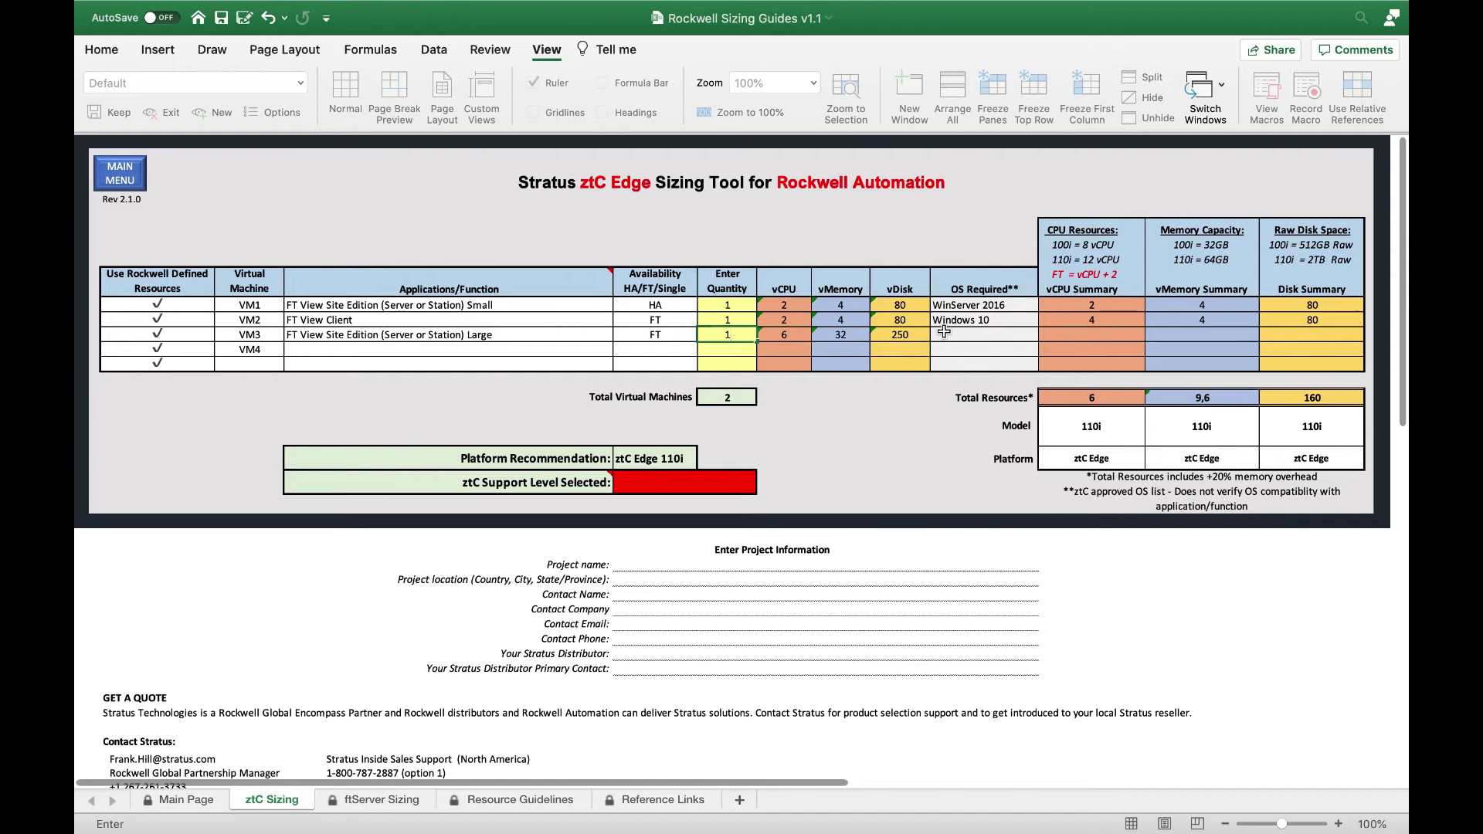
{"action": "left_click", "coordinate": [948, 335]}
{"action": "left_click", "coordinate": [1045, 334]}
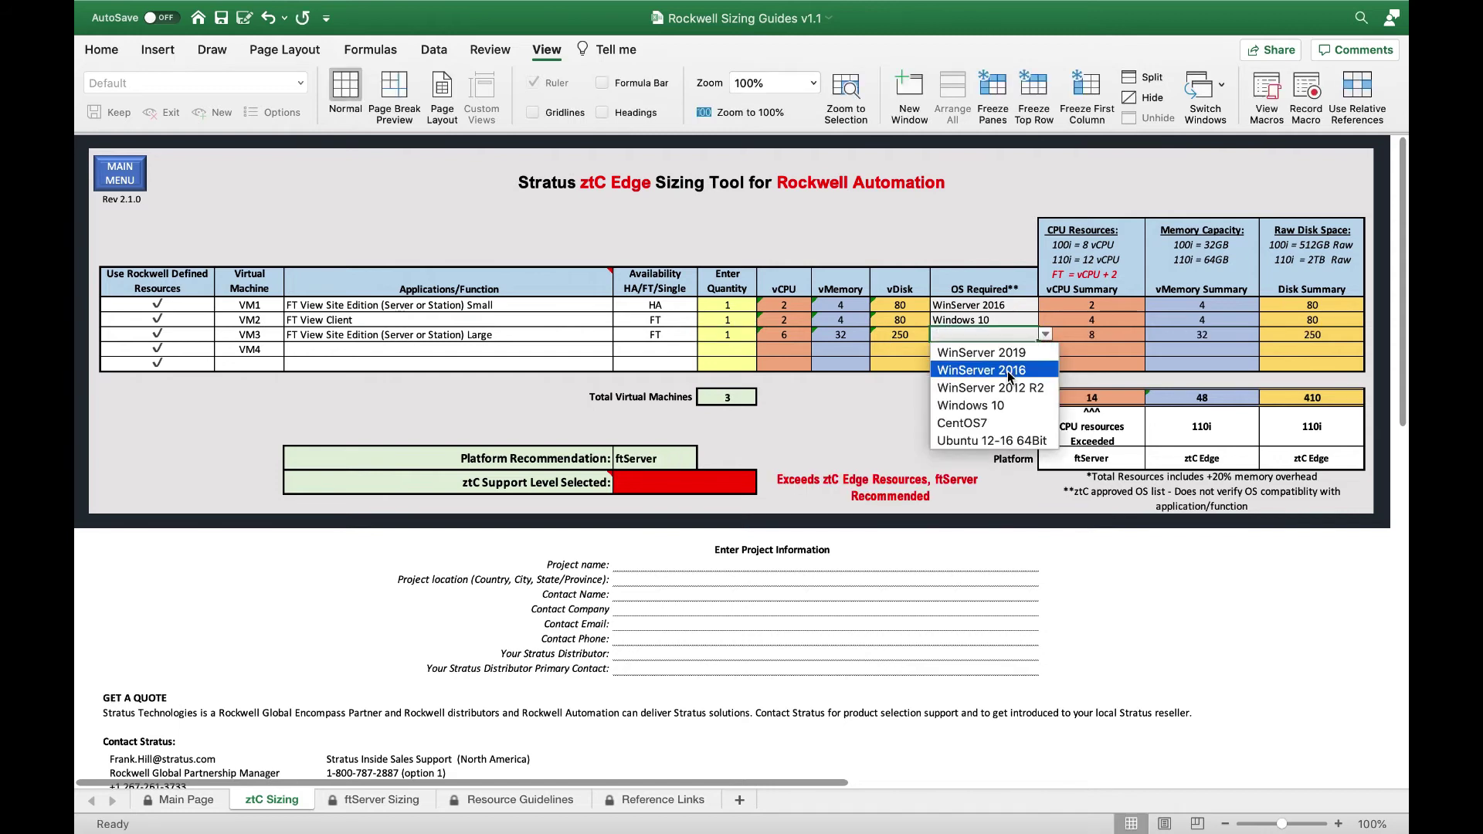
{"action": "left_click", "coordinate": [1007, 369]}
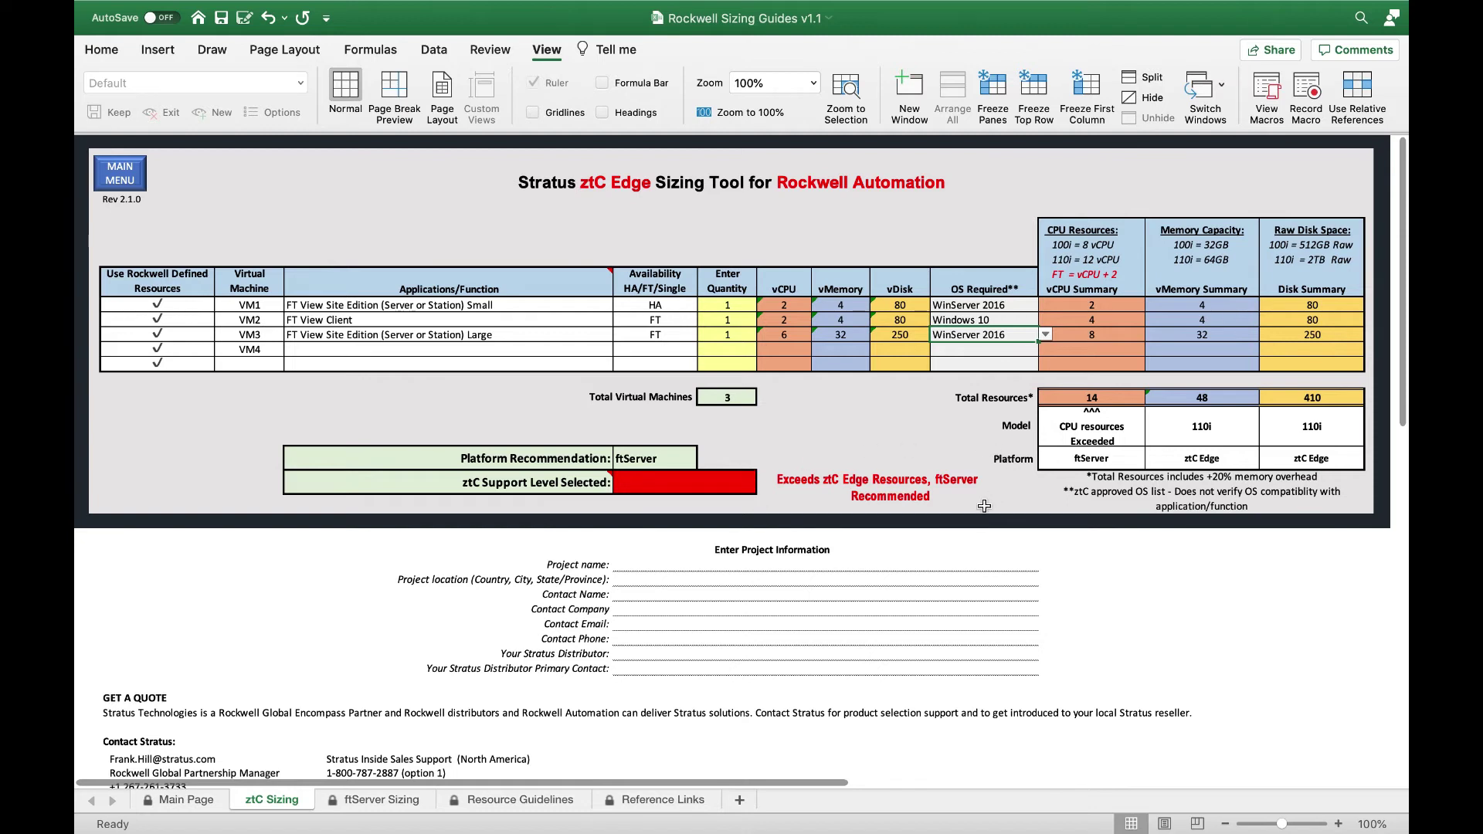
Step: Set the ztC support level to System Support + System Health
{"action": "left_click", "coordinate": [748, 479]}
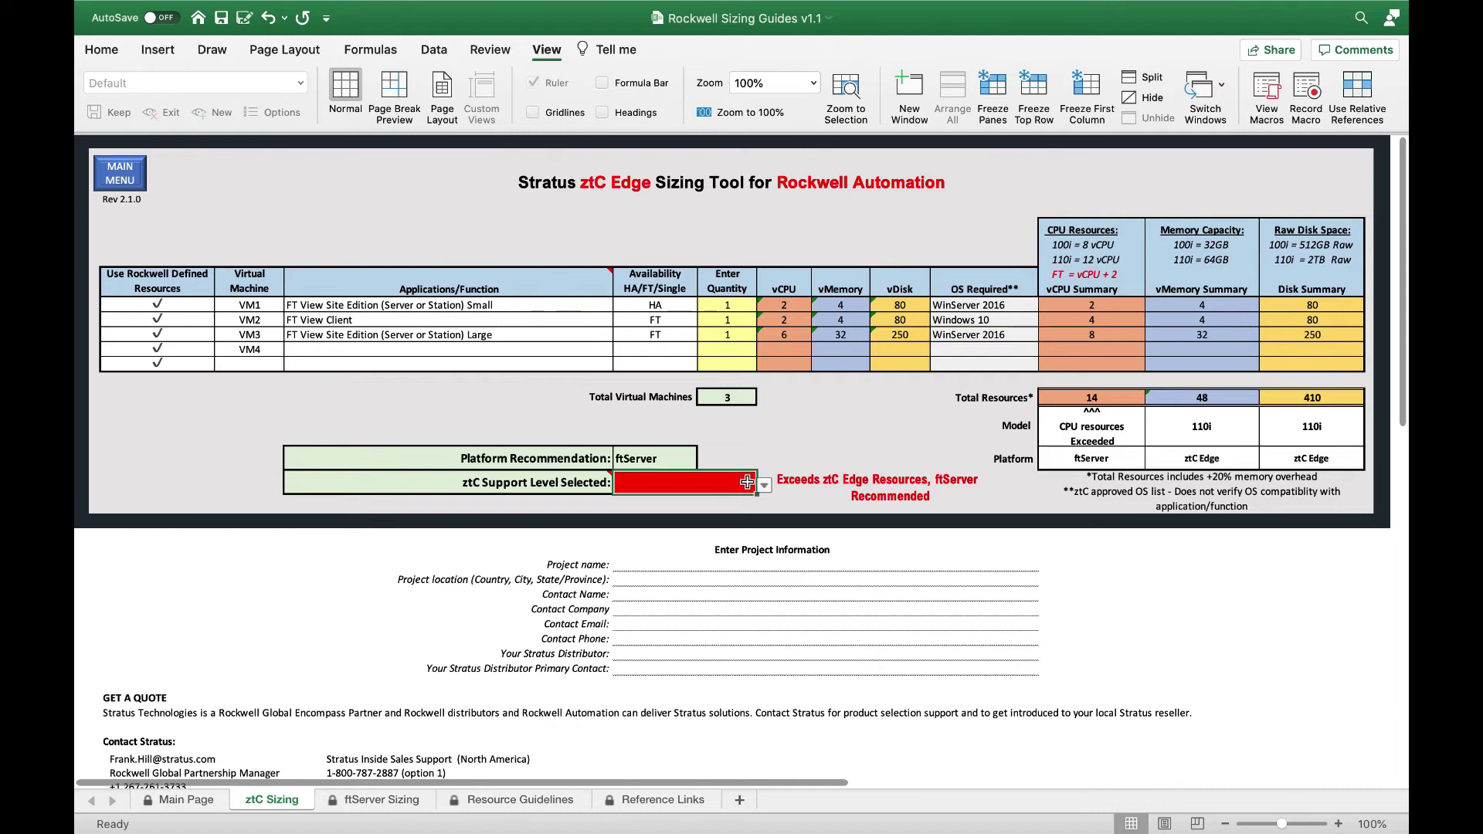
{"action": "left_click", "coordinate": [765, 486]}
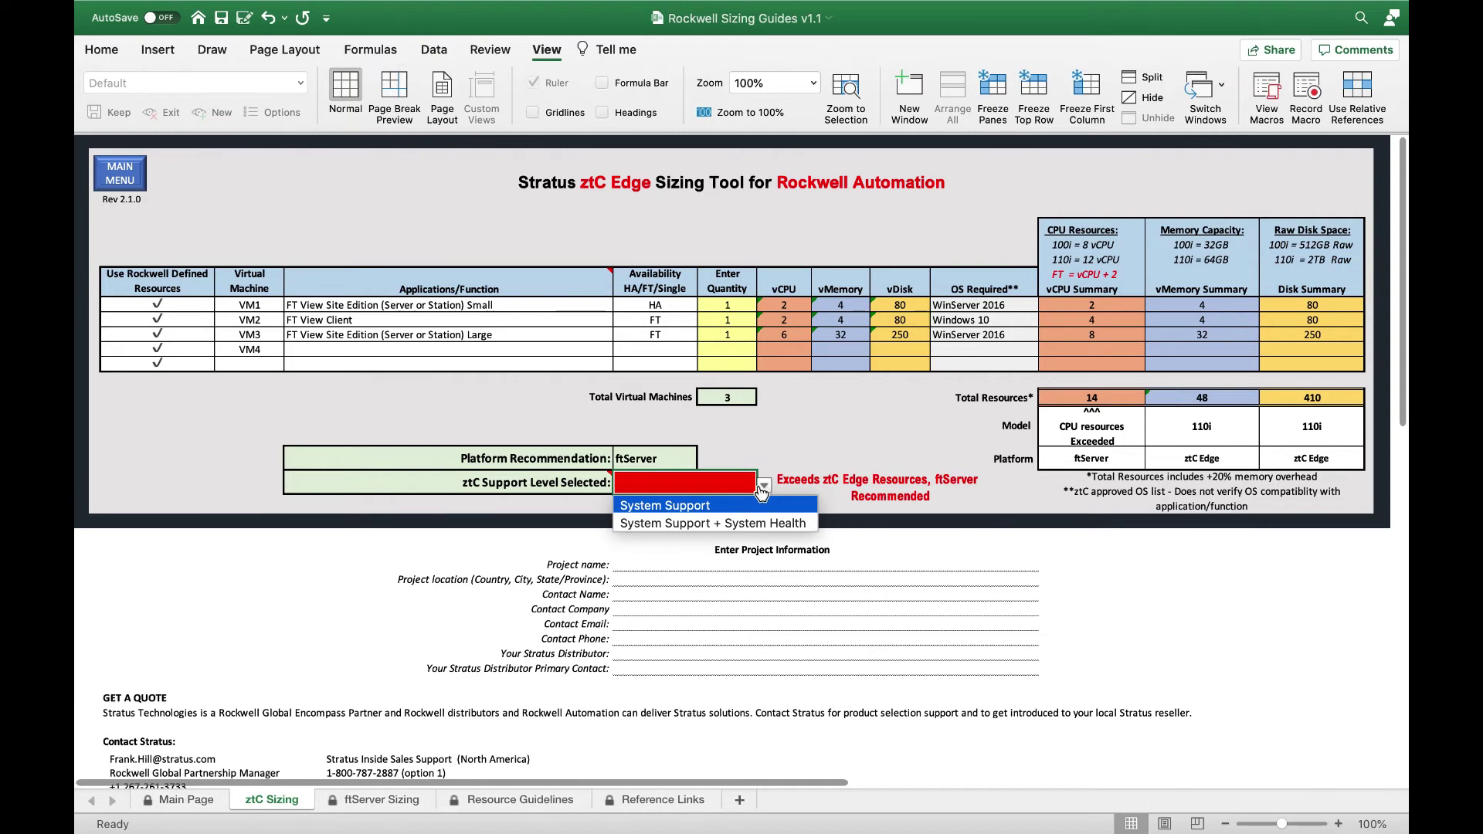
{"action": "left_click", "coordinate": [689, 523]}
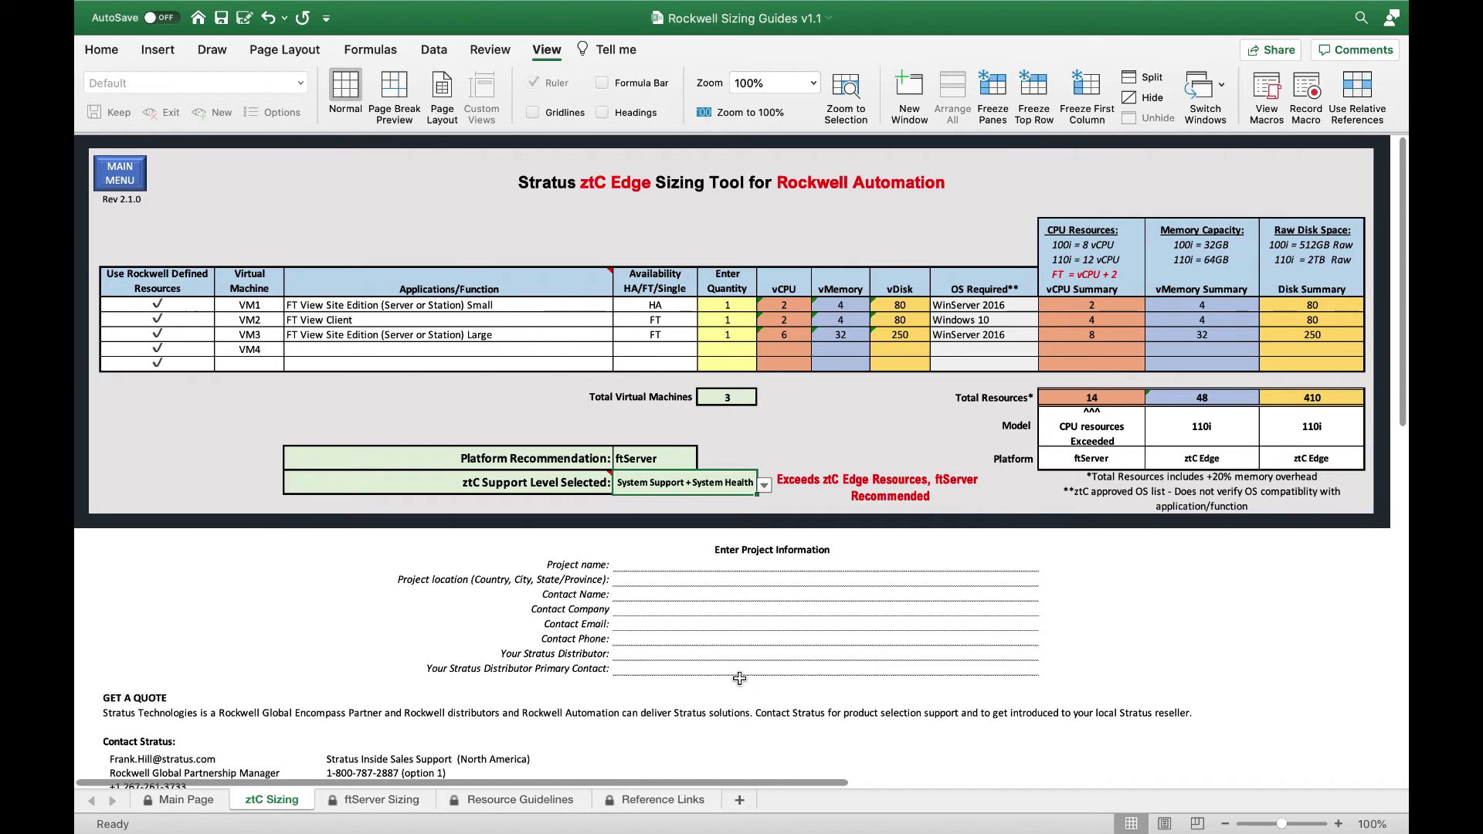
{"action": "left_click", "coordinate": [696, 673]}
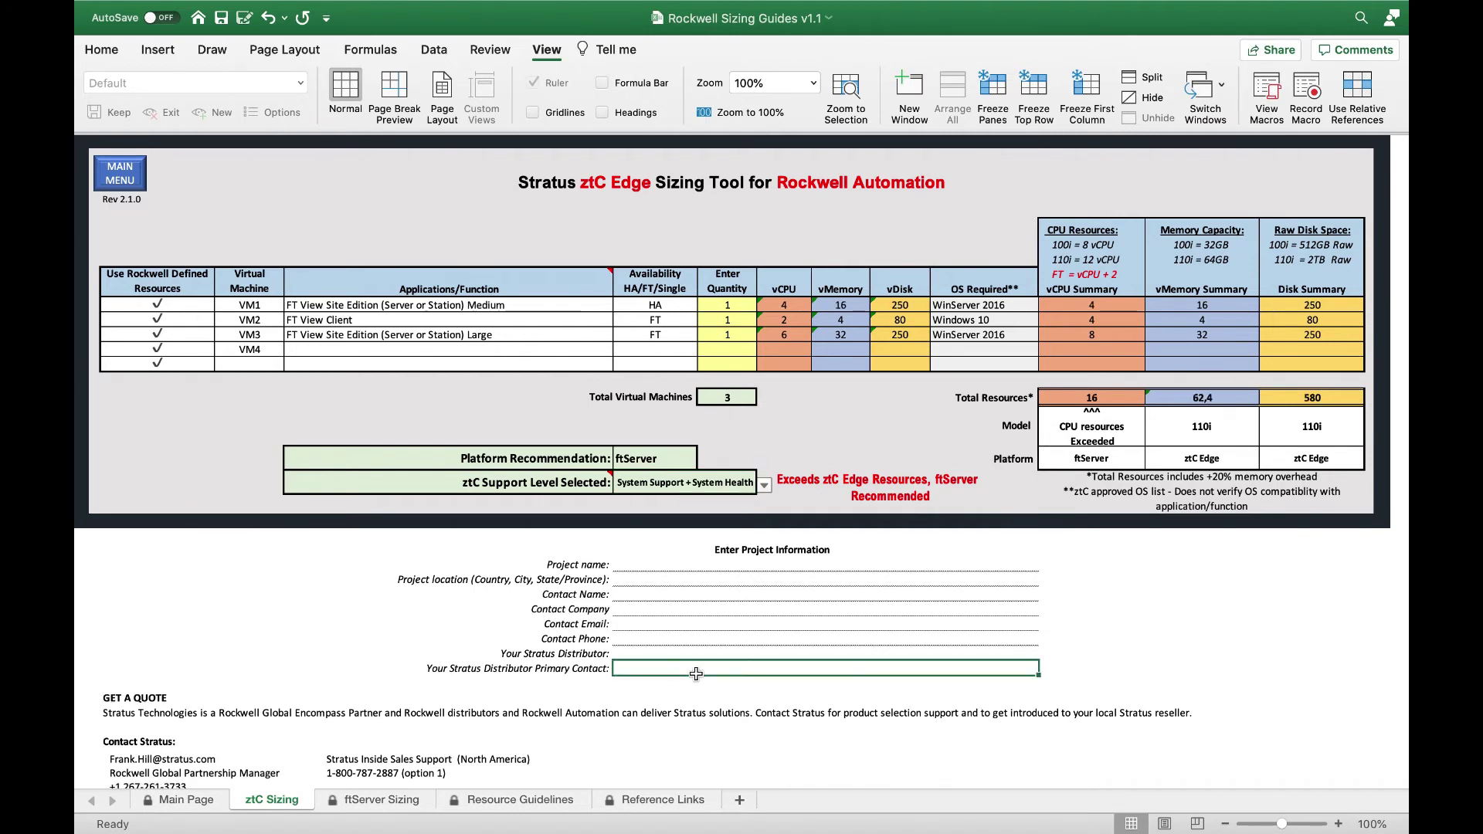
Step: On the ftServer Sizing sheet, include VMware vSphere licenses and choose the vSphere Essentials license
{"action": "left_click", "coordinate": [381, 800]}
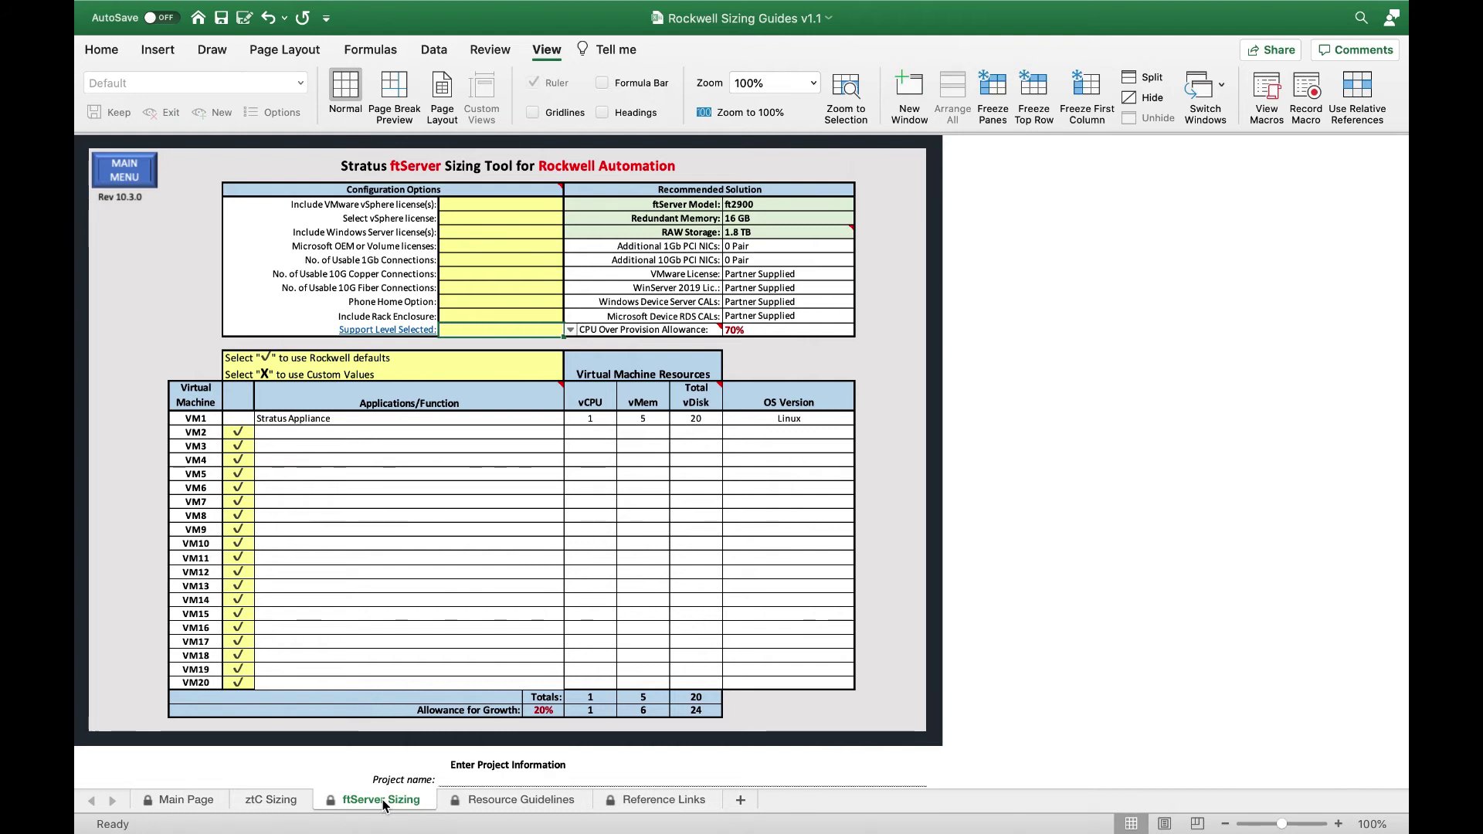
{"action": "left_click", "coordinate": [534, 206]}
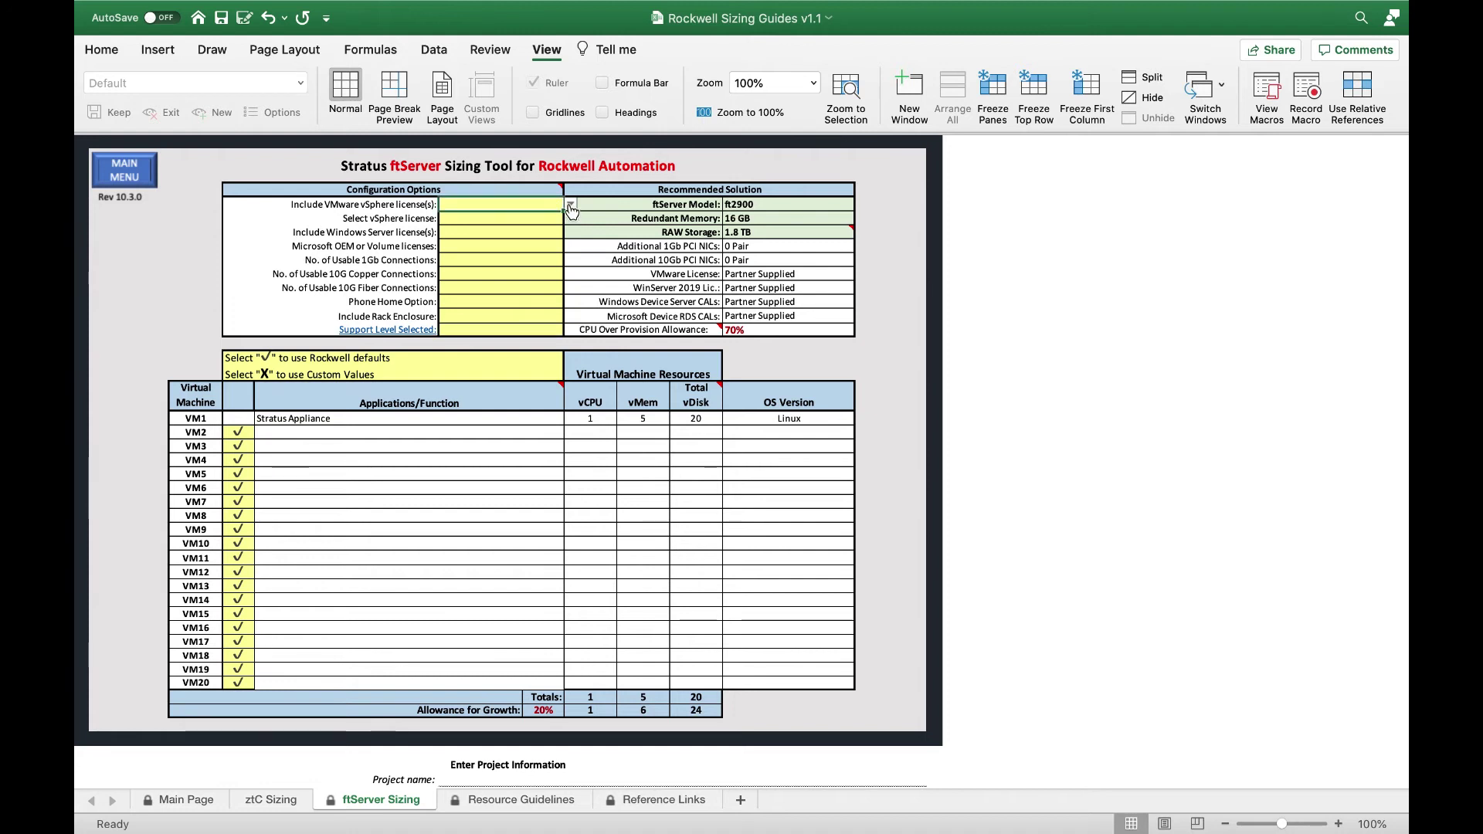
{"action": "left_click", "coordinate": [570, 204]}
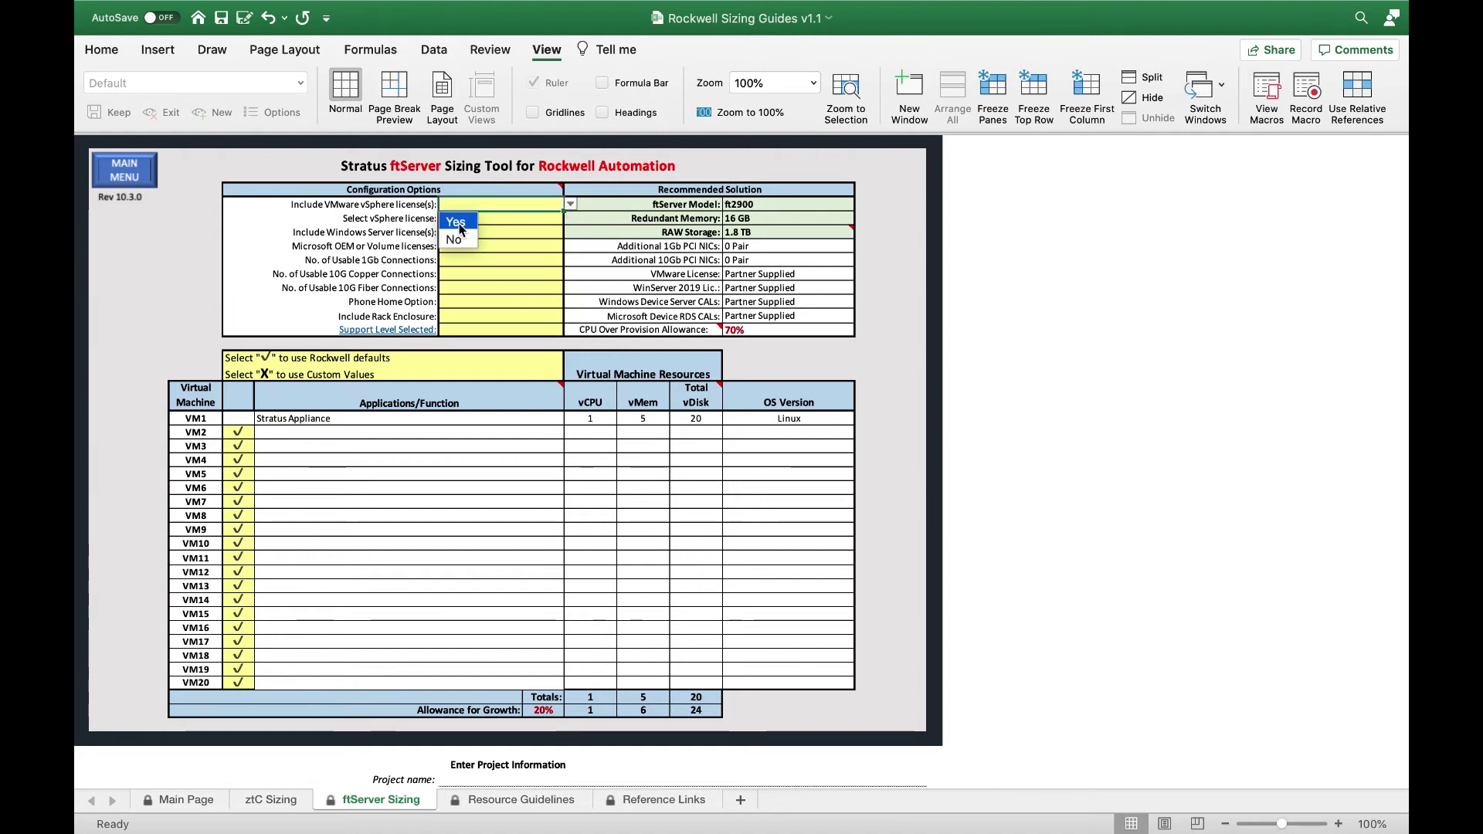
{"action": "left_click", "coordinate": [459, 224]}
{"action": "left_click", "coordinate": [551, 222]}
{"action": "left_click", "coordinate": [571, 219]}
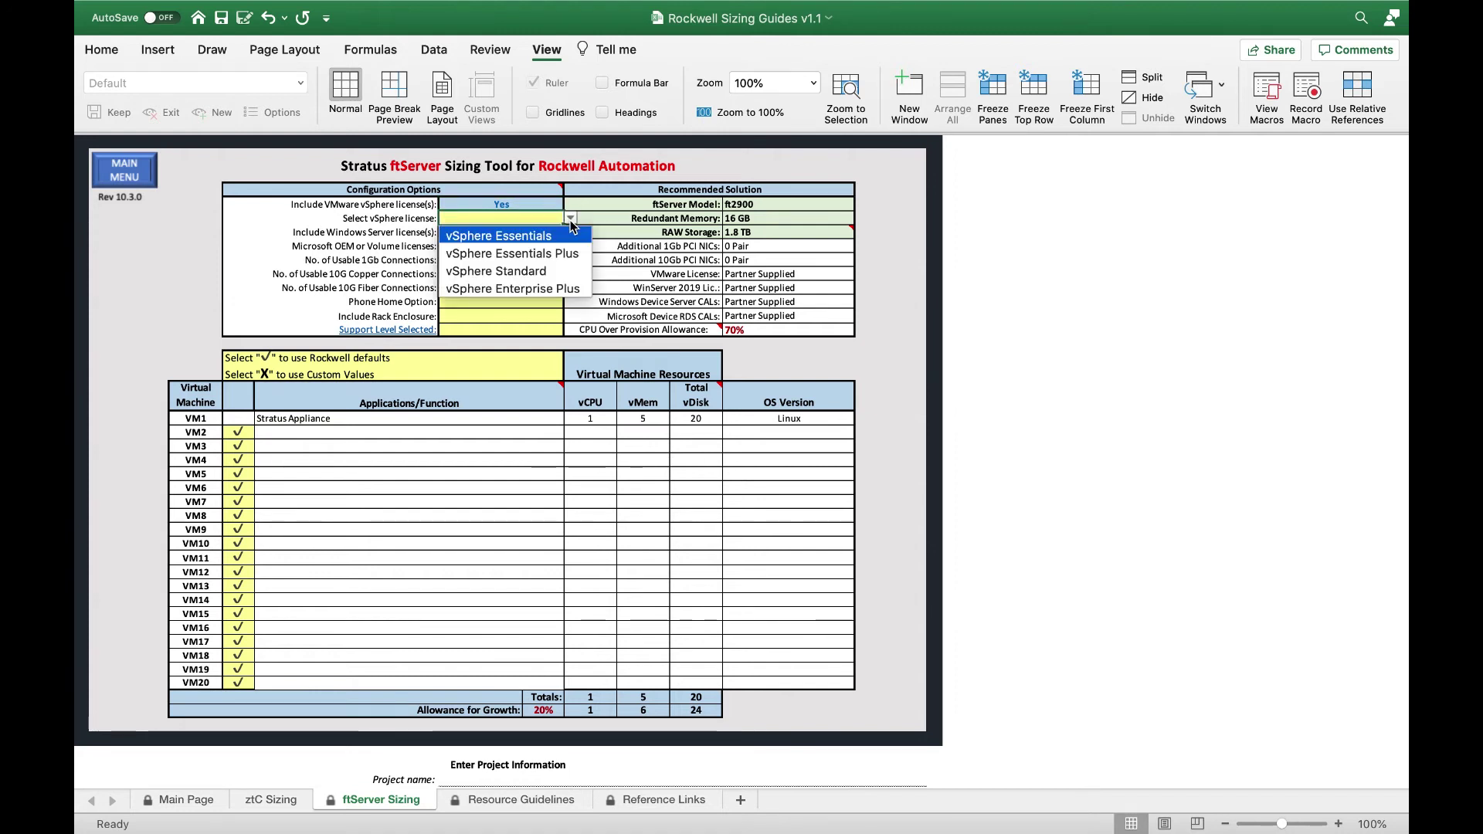
{"action": "left_click", "coordinate": [522, 235]}
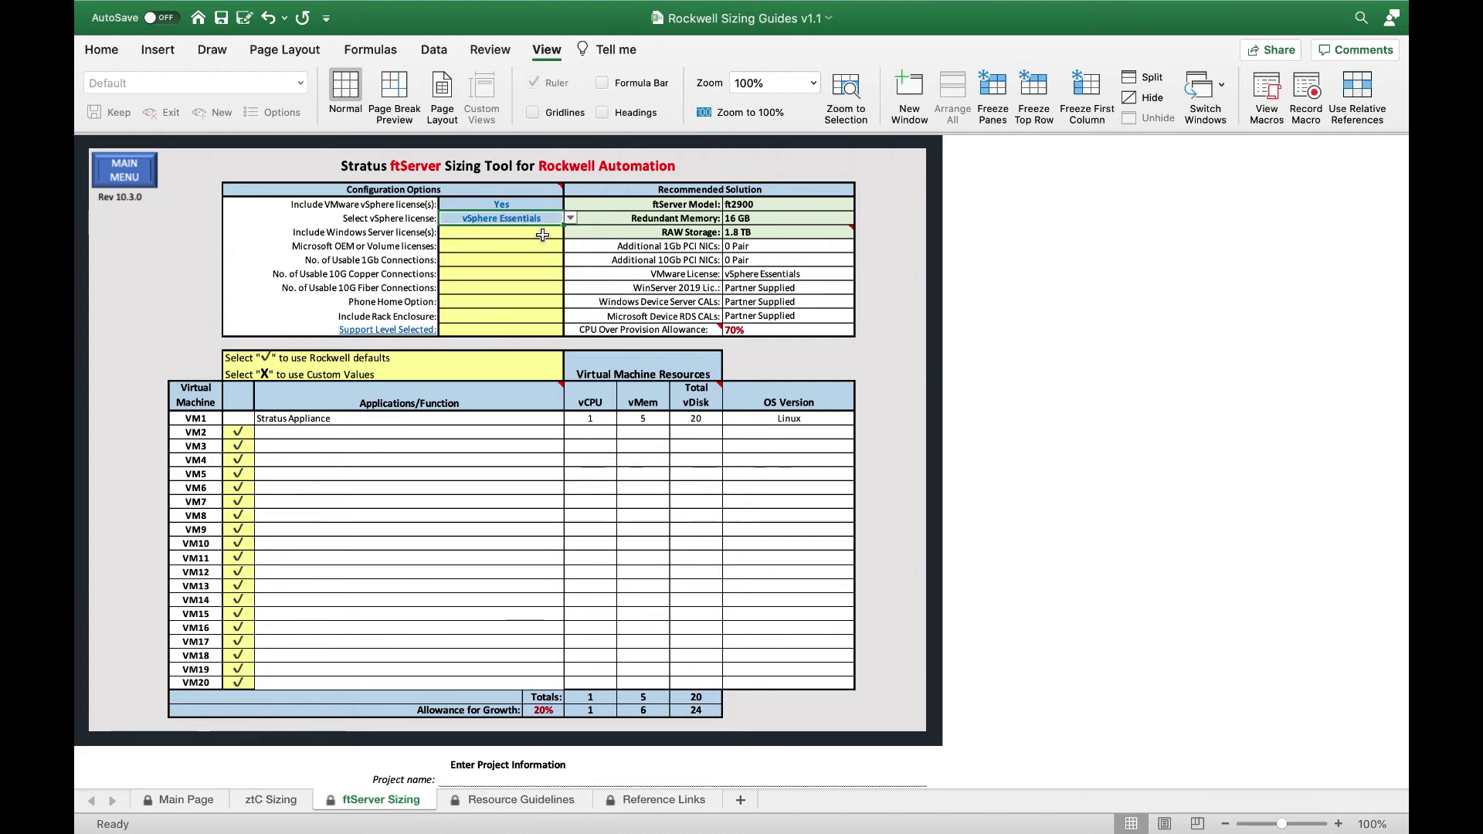
Step: Set the ftServer configuration option for including Windows Server licenses to Yes
{"action": "left_click", "coordinate": [543, 235]}
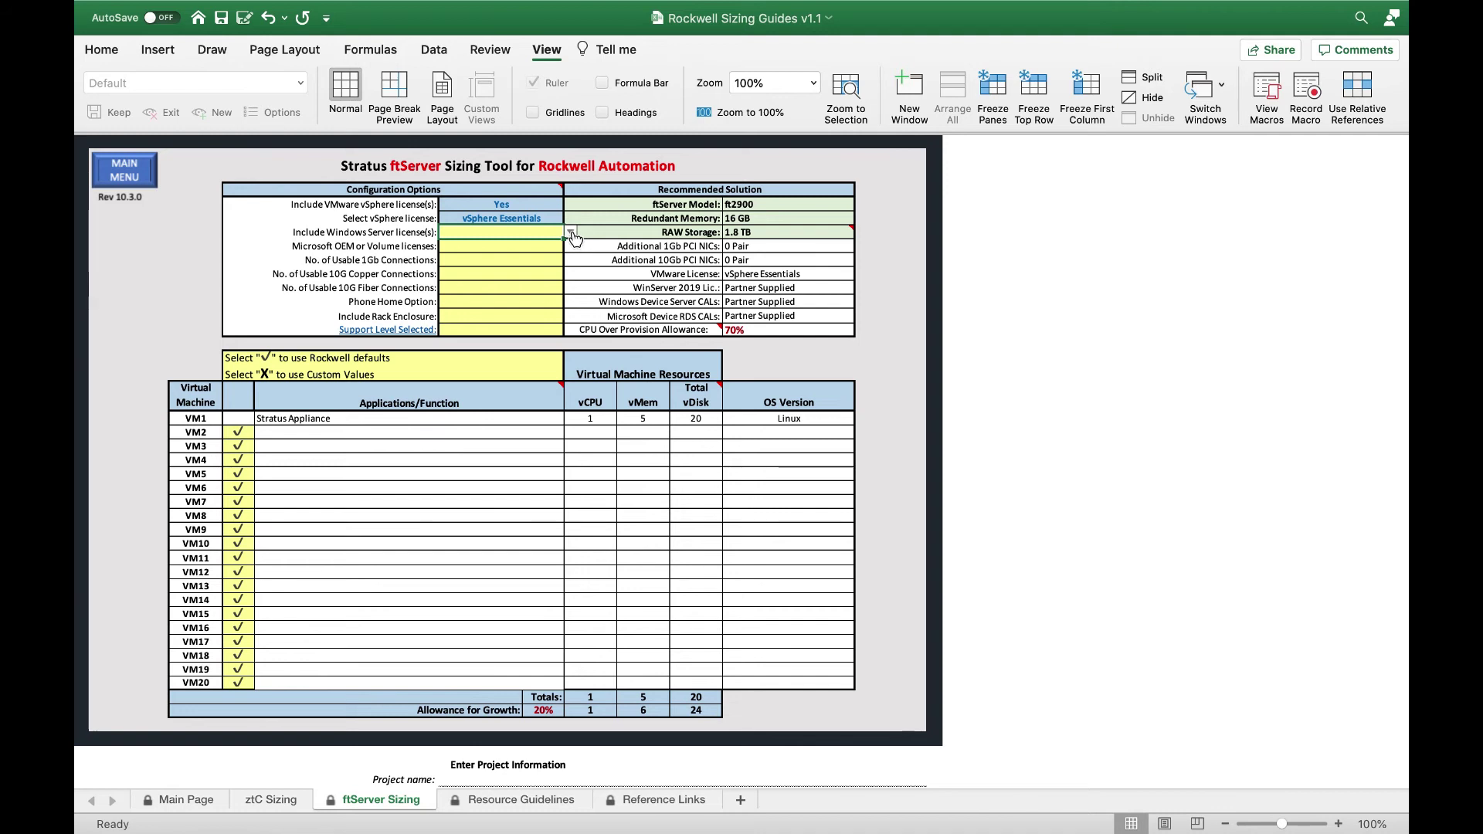
{"action": "left_click", "coordinate": [572, 233]}
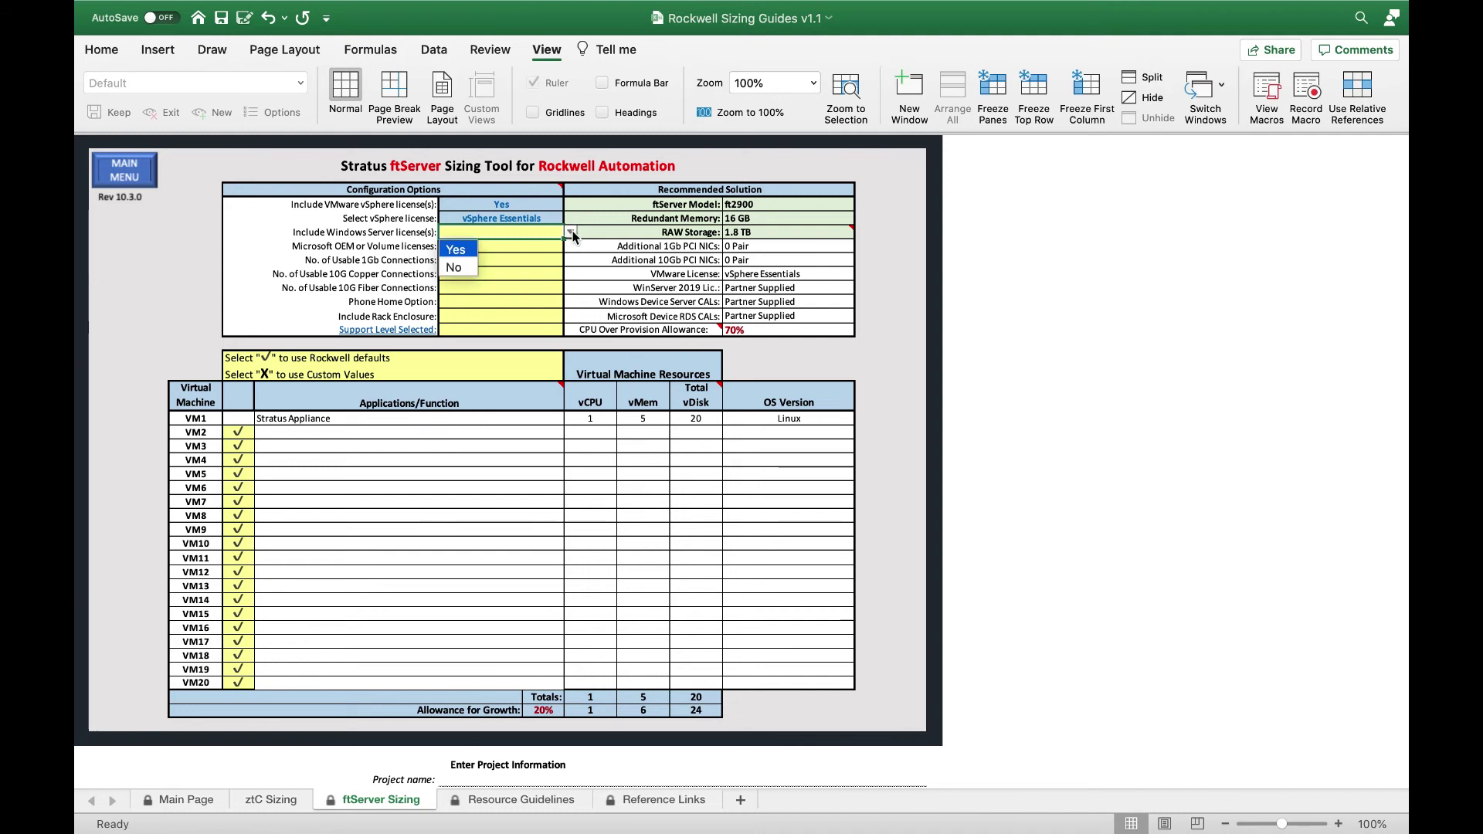
{"action": "left_click", "coordinate": [456, 249]}
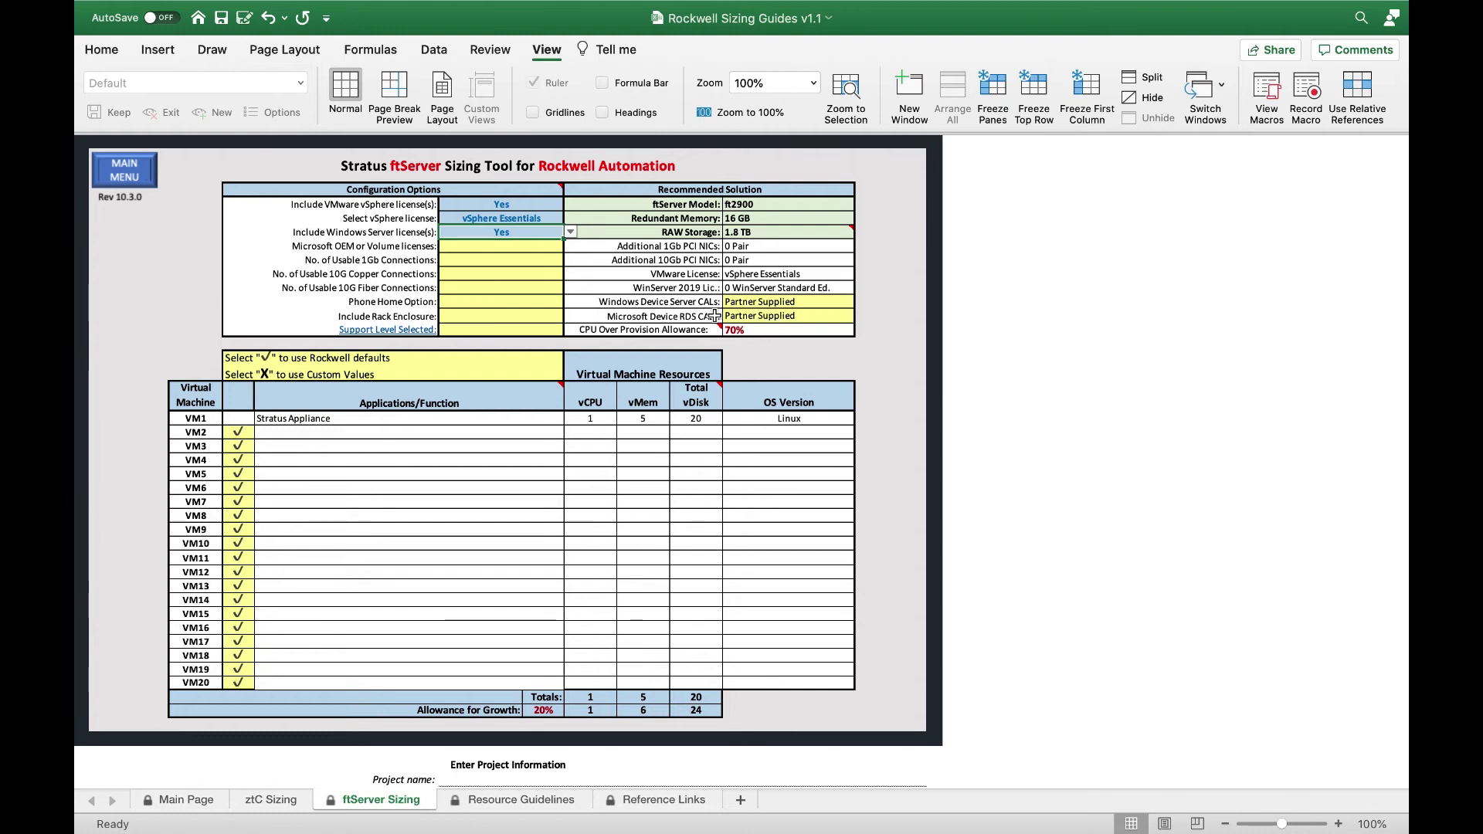
Step: Set both the Windows Device Server CALs and the Microsoft Device RDS CALs to 5
{"action": "left_click", "coordinate": [819, 305]}
{"action": "left_click", "coordinate": [861, 302]}
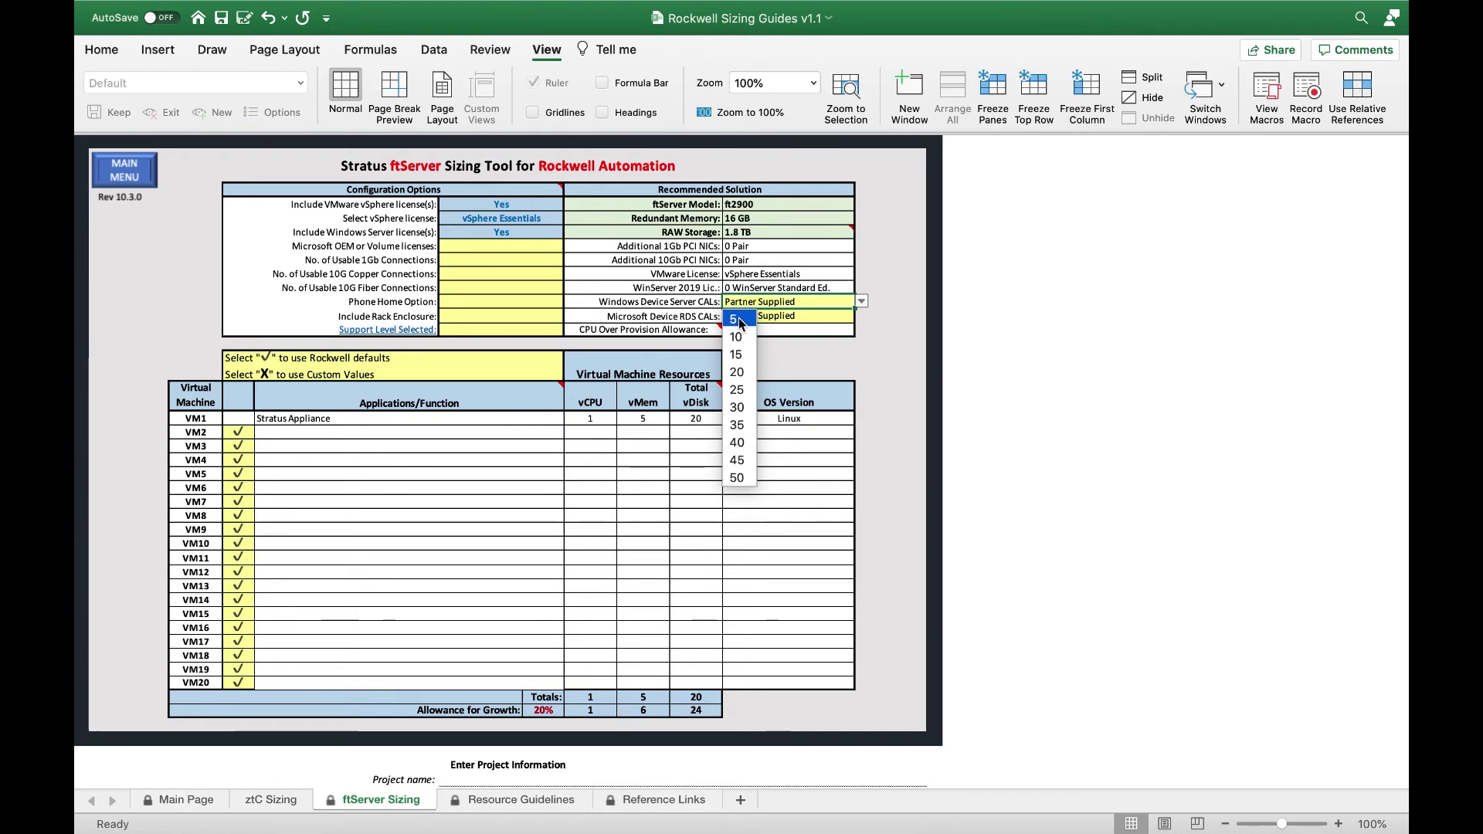
{"action": "left_click", "coordinate": [736, 320]}
{"action": "left_click", "coordinate": [837, 320]}
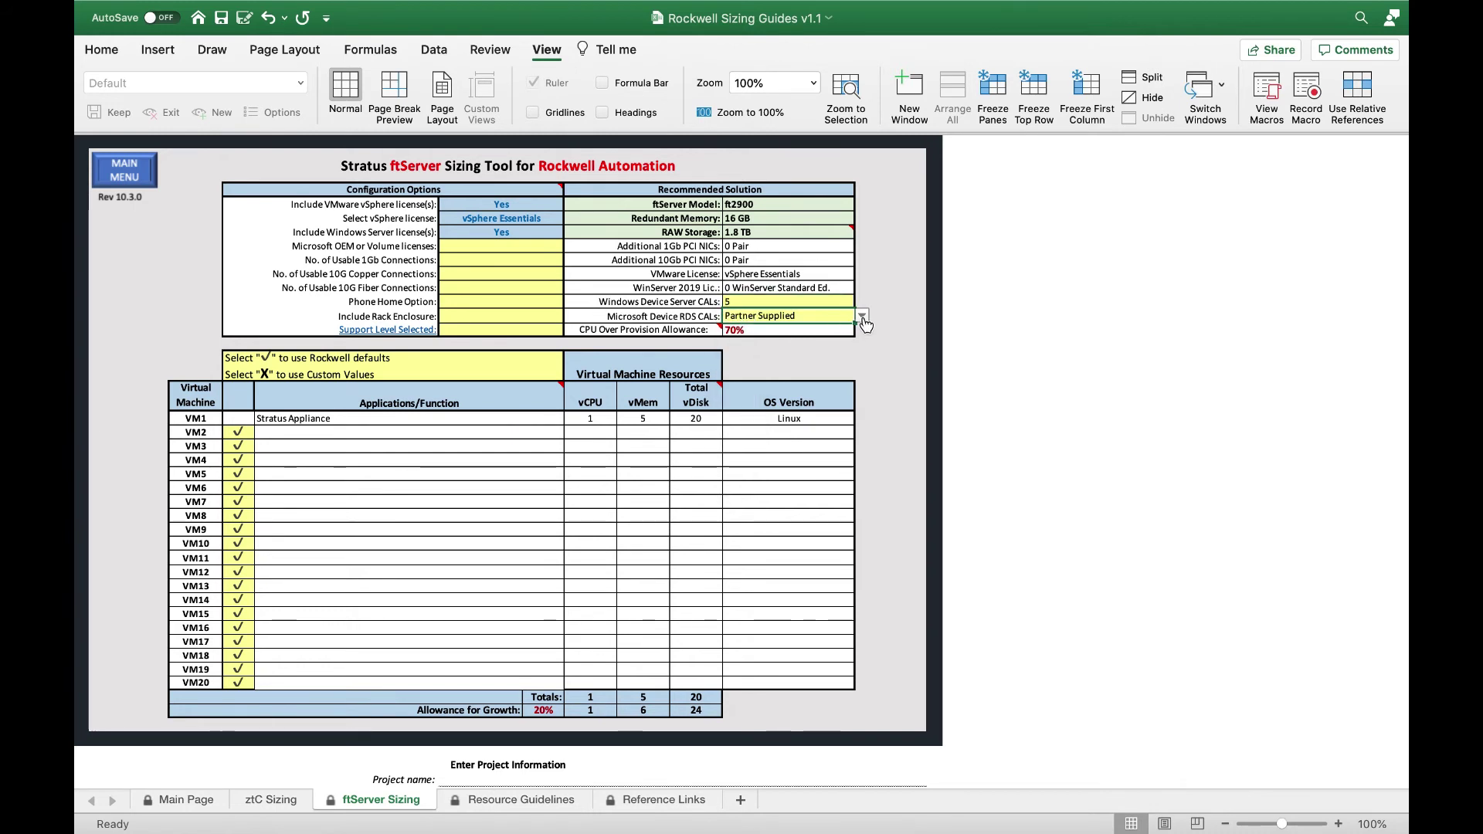
{"action": "left_click", "coordinate": [862, 316]}
{"action": "left_click", "coordinate": [743, 331]}
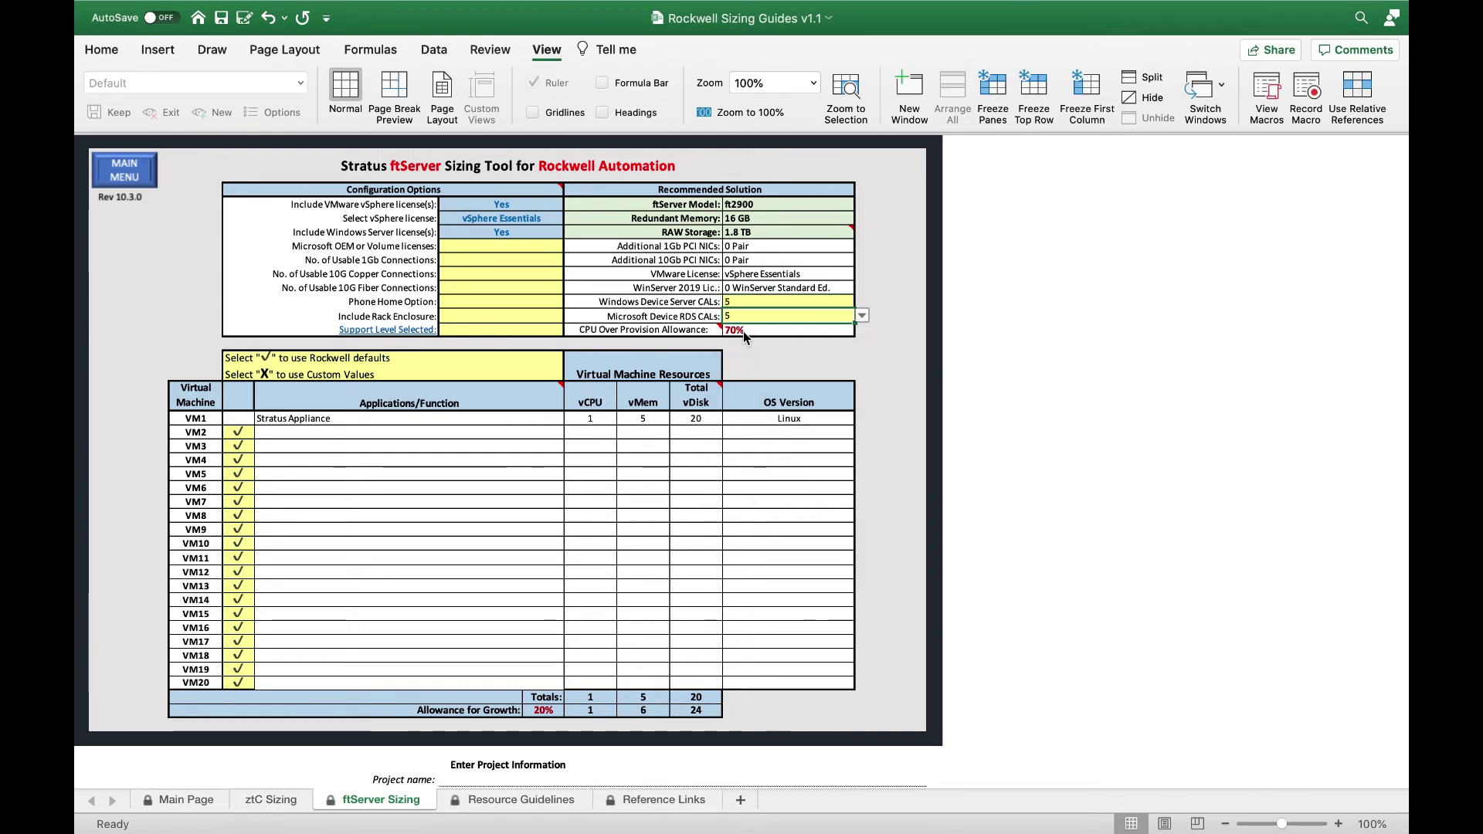
{"action": "left_click", "coordinate": [526, 246]}
{"action": "left_click", "coordinate": [571, 247]}
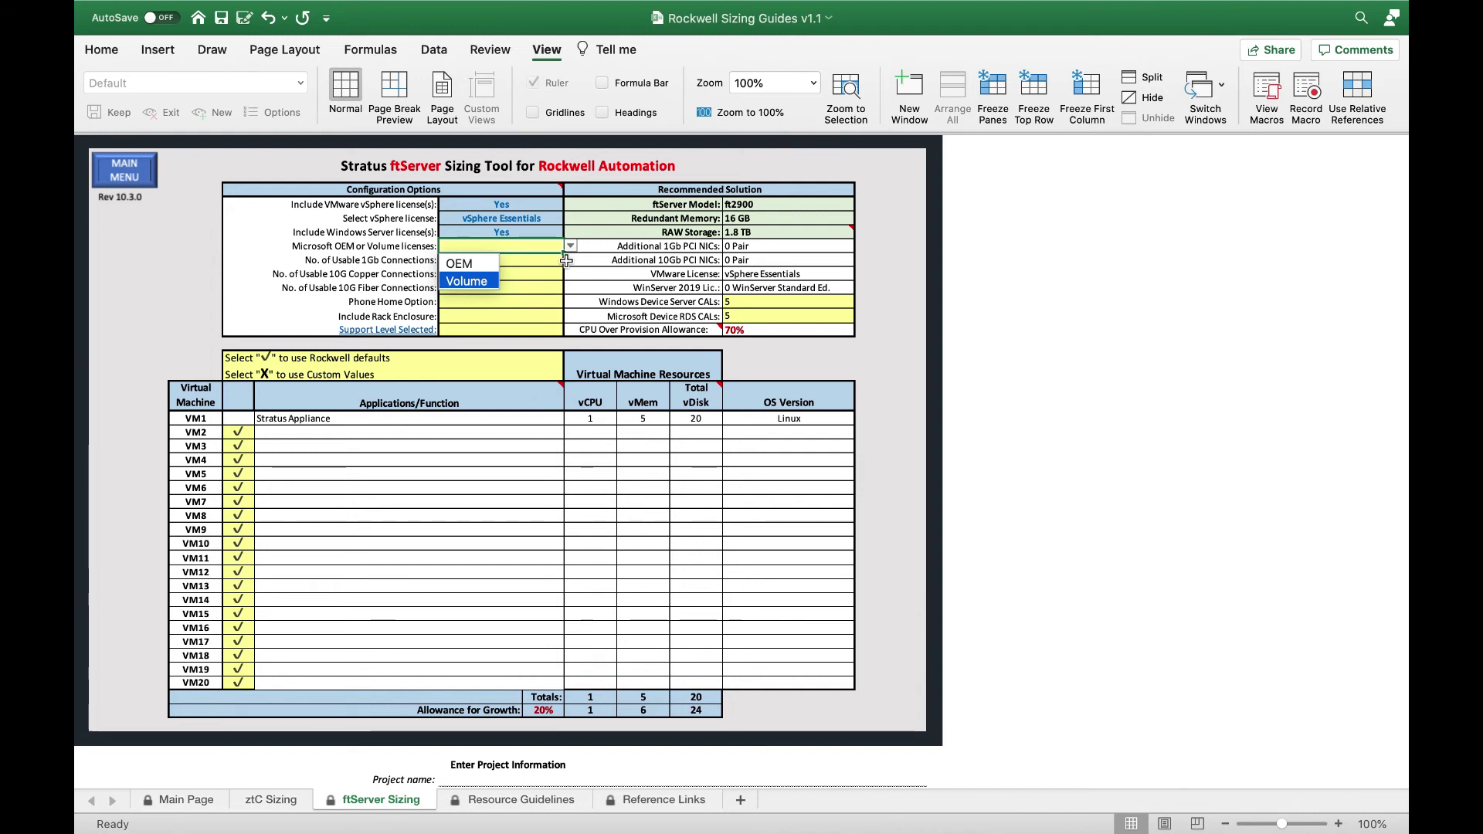
{"action": "key", "text": "Escape"}
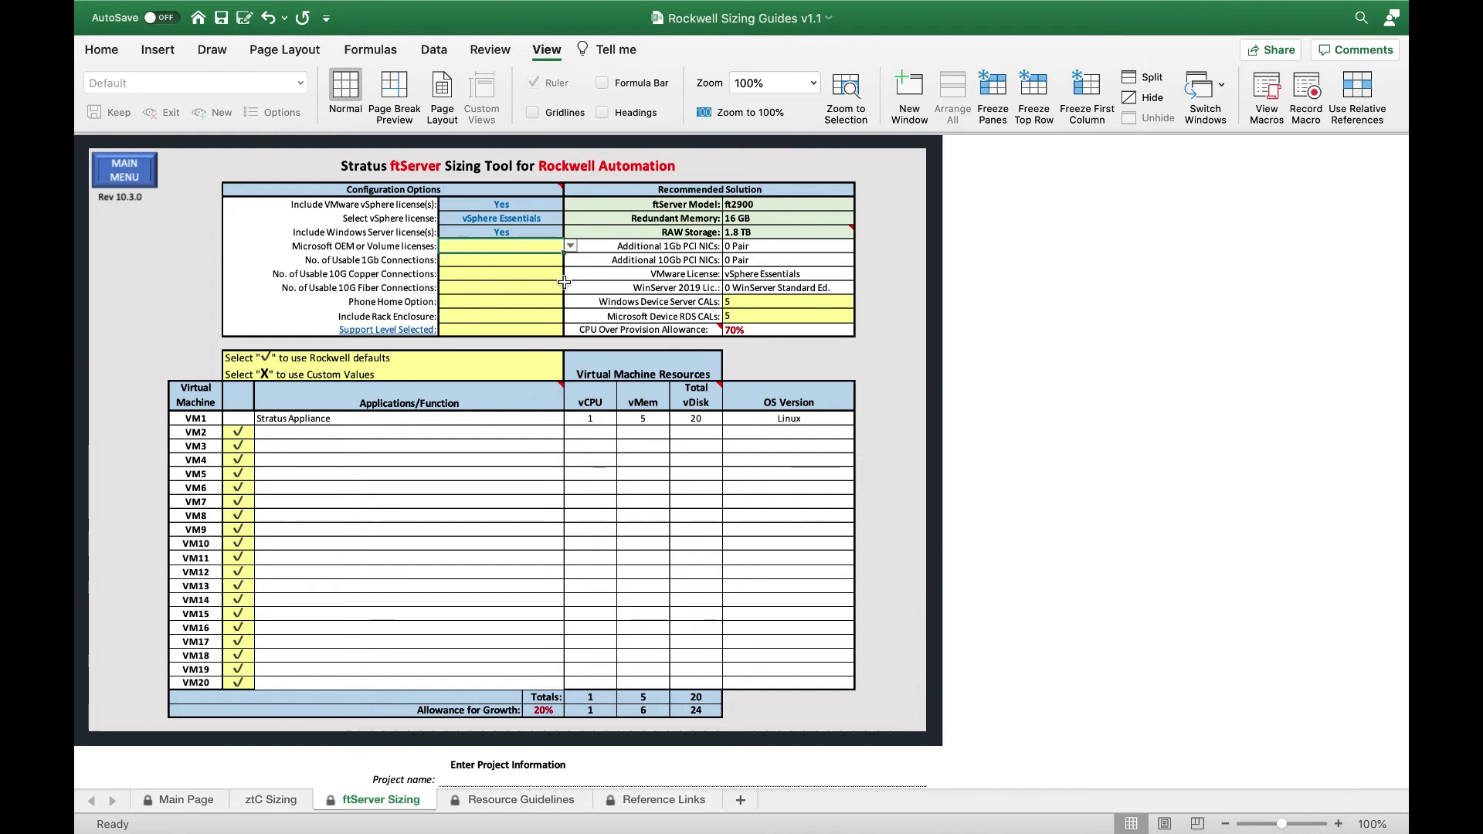
Step: Set the number of usable 1Gb connections to 2 in the configuration options
{"action": "left_click", "coordinate": [513, 262]}
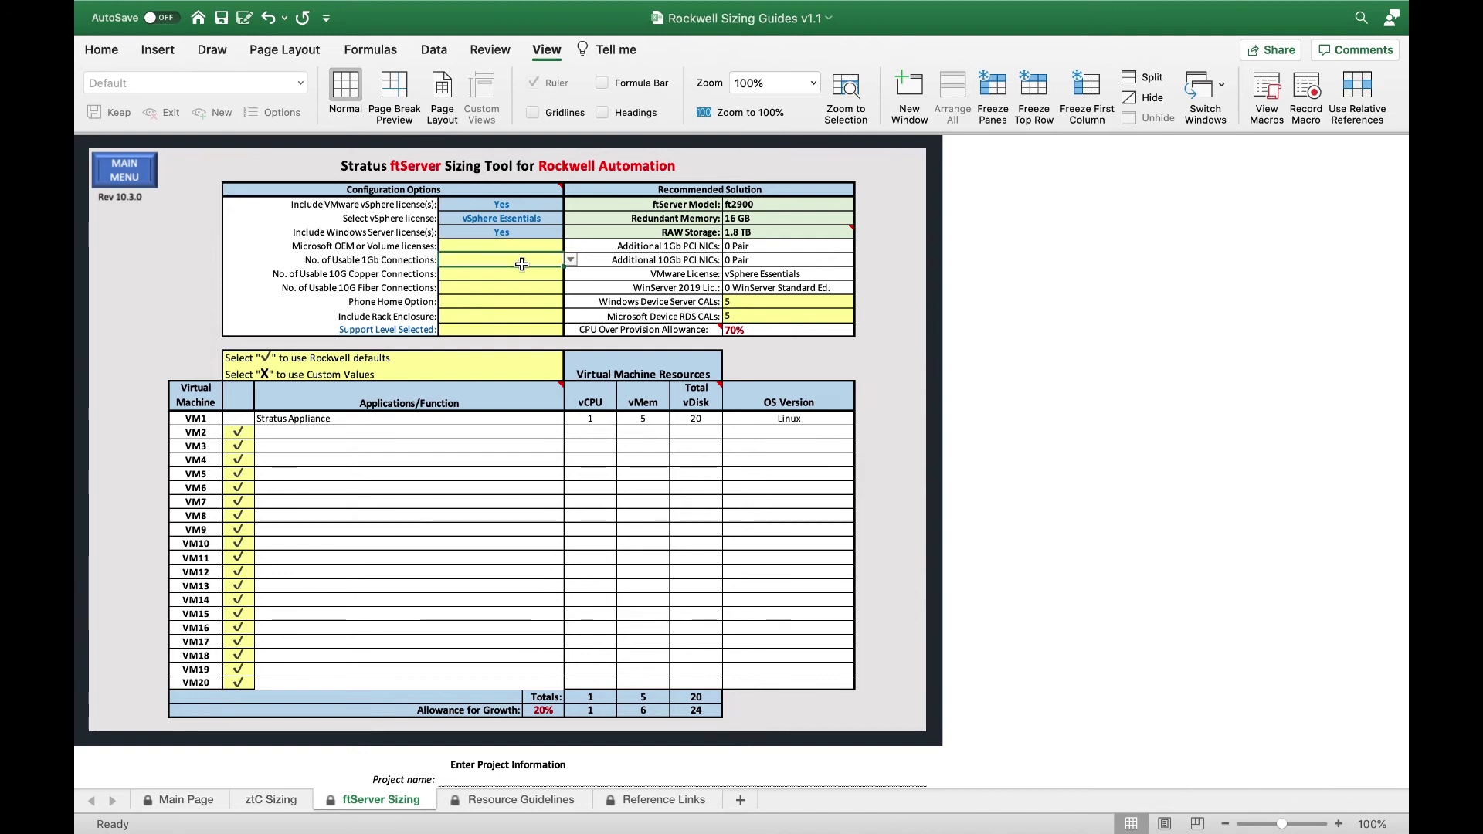
{"action": "left_click", "coordinate": [571, 260]}
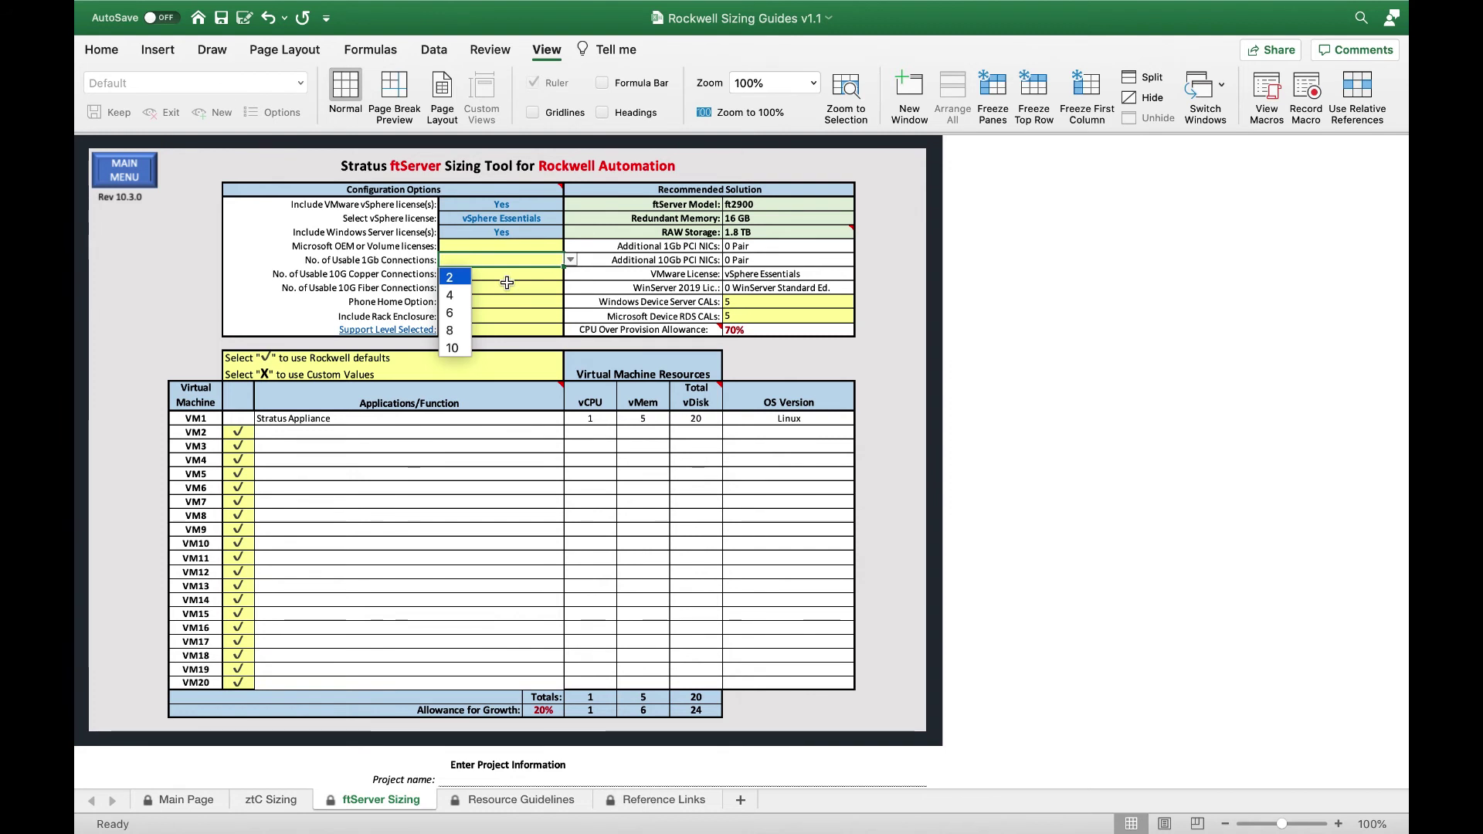
{"action": "left_click", "coordinate": [451, 276]}
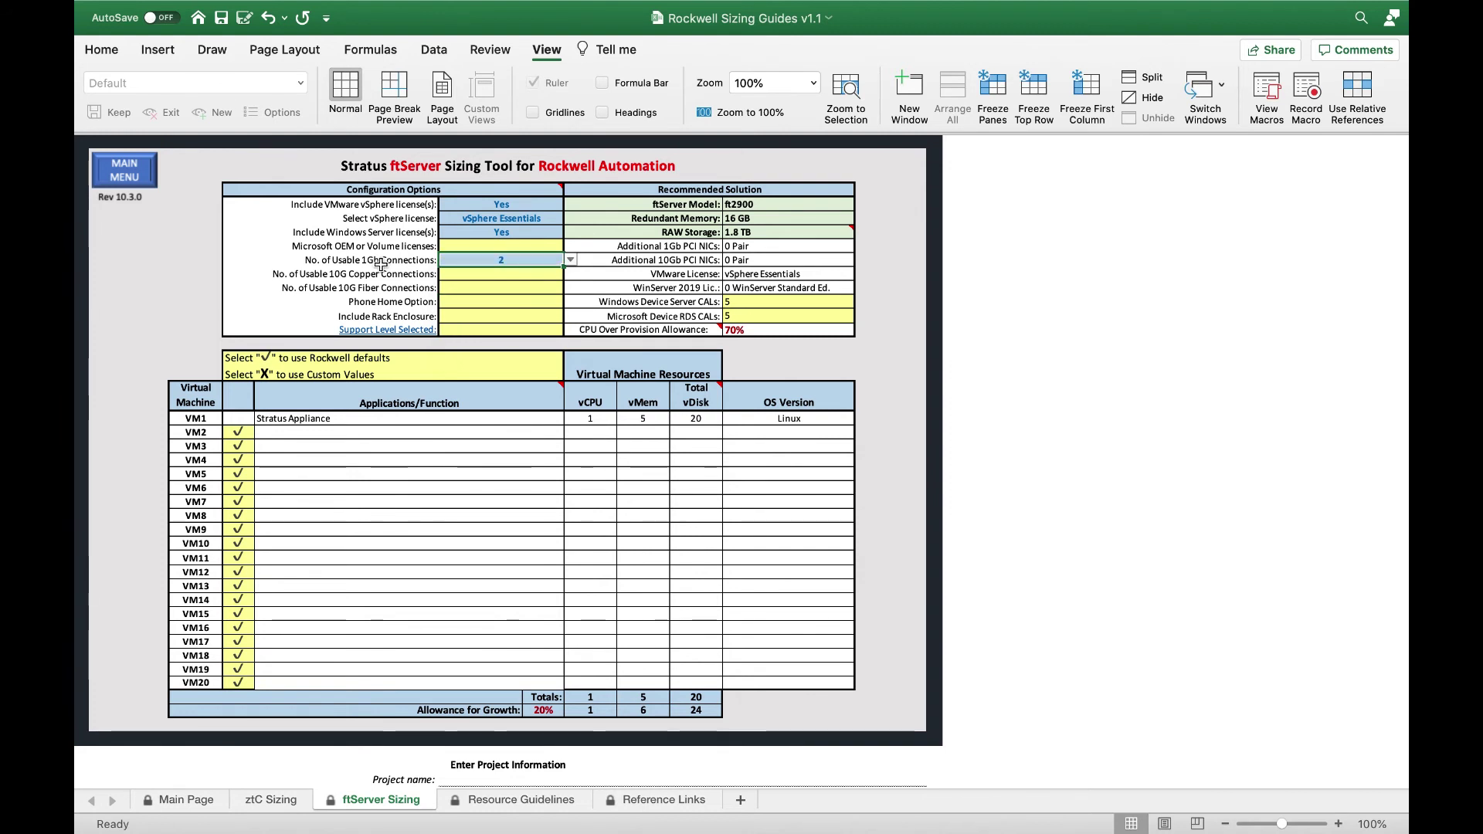
Step: Set the number of usable 10G copper connections and 10G fiber connections to 0
{"action": "left_click", "coordinate": [499, 276]}
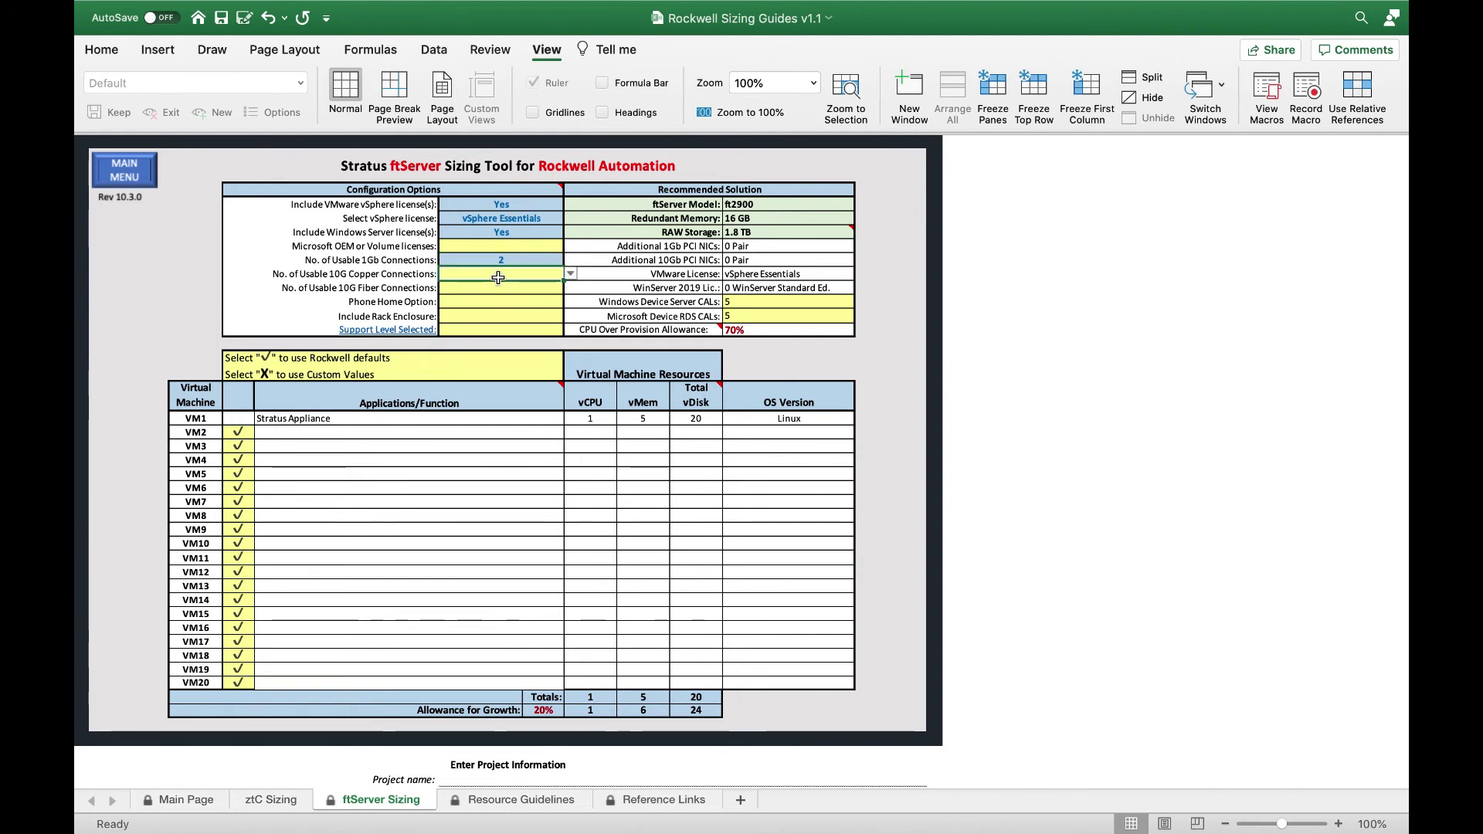
{"action": "left_click", "coordinate": [570, 273]}
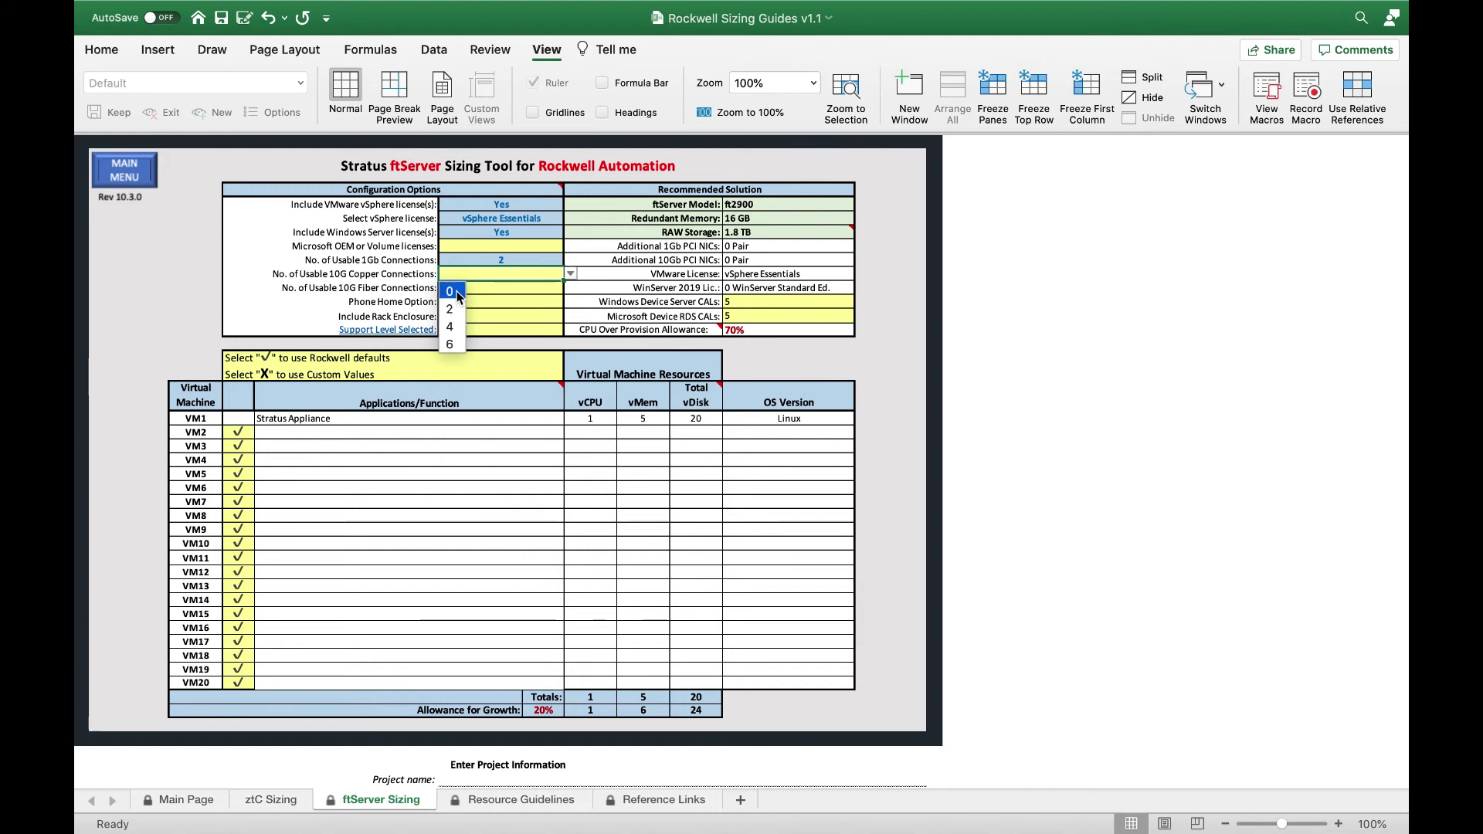
{"action": "left_click", "coordinate": [451, 292]}
{"action": "left_click", "coordinate": [540, 290]}
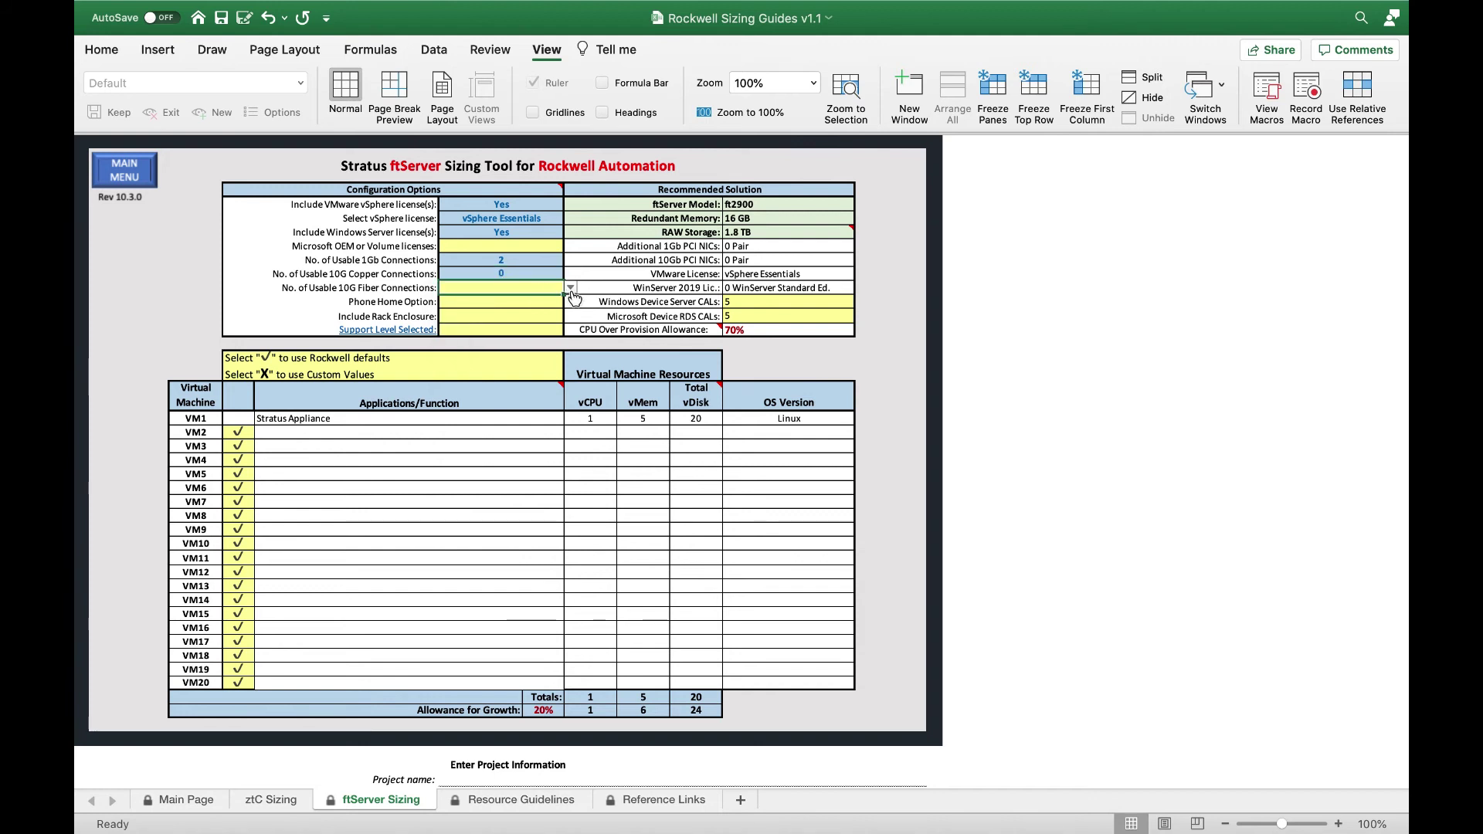
{"action": "left_click", "coordinate": [571, 289]}
{"action": "left_click", "coordinate": [452, 306]}
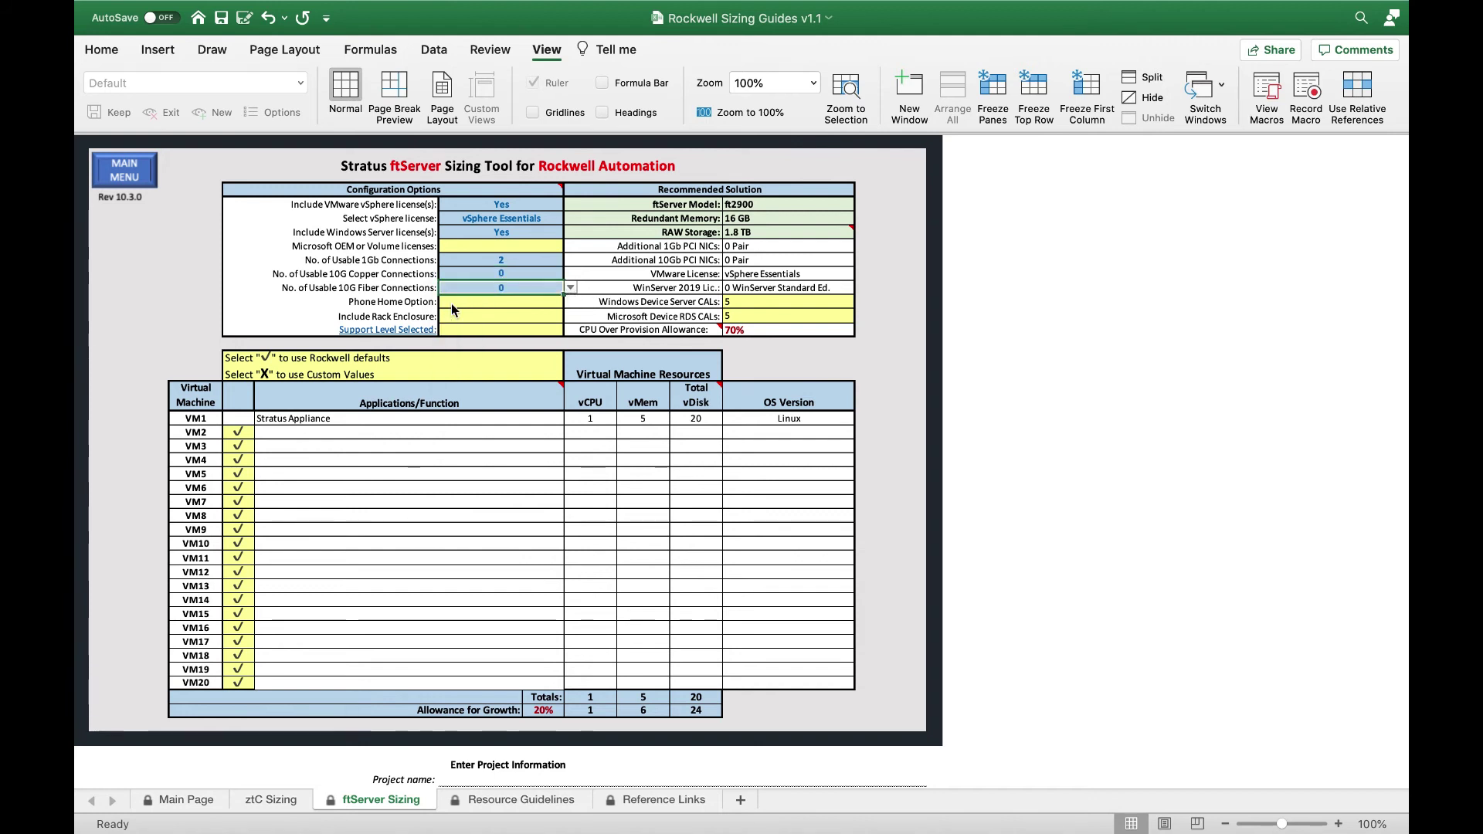
Step: Set the phone home option to Internet and the rack enclosure option to No
{"action": "left_click", "coordinate": [544, 305]}
{"action": "left_click", "coordinate": [570, 302]}
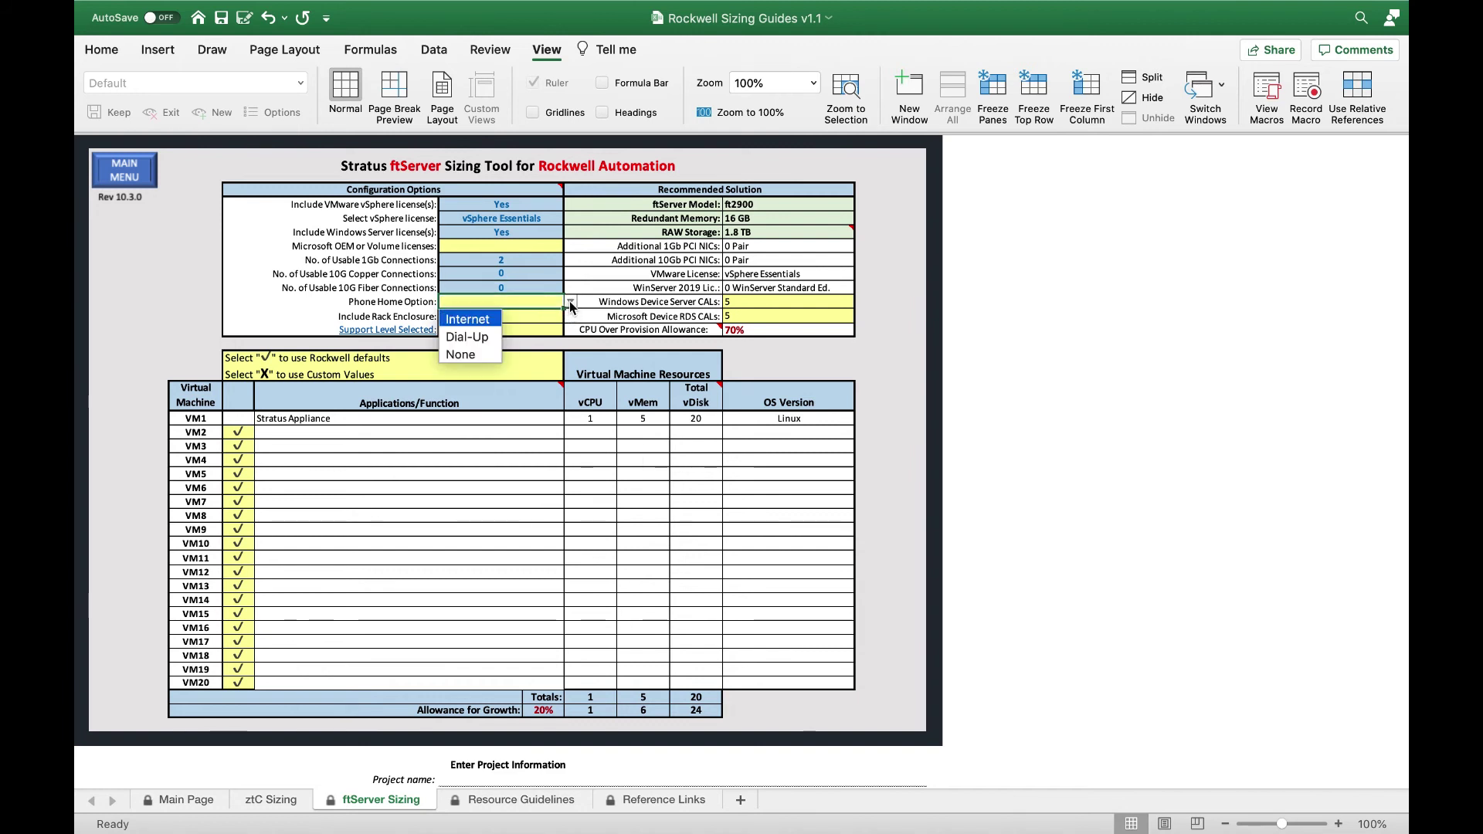
{"action": "left_click", "coordinate": [474, 322]}
{"action": "left_click", "coordinate": [533, 322]}
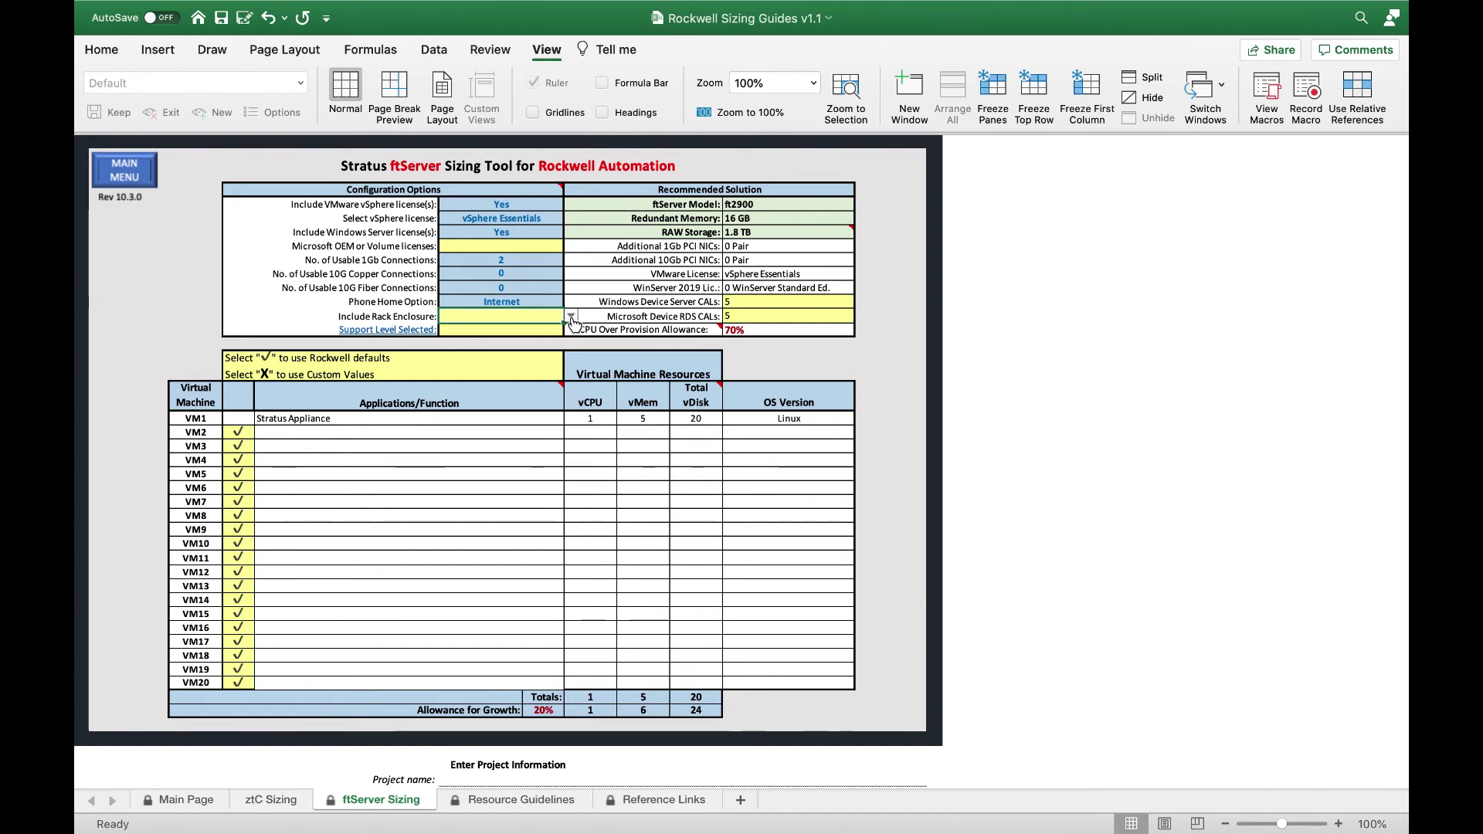
{"action": "left_click", "coordinate": [571, 317]}
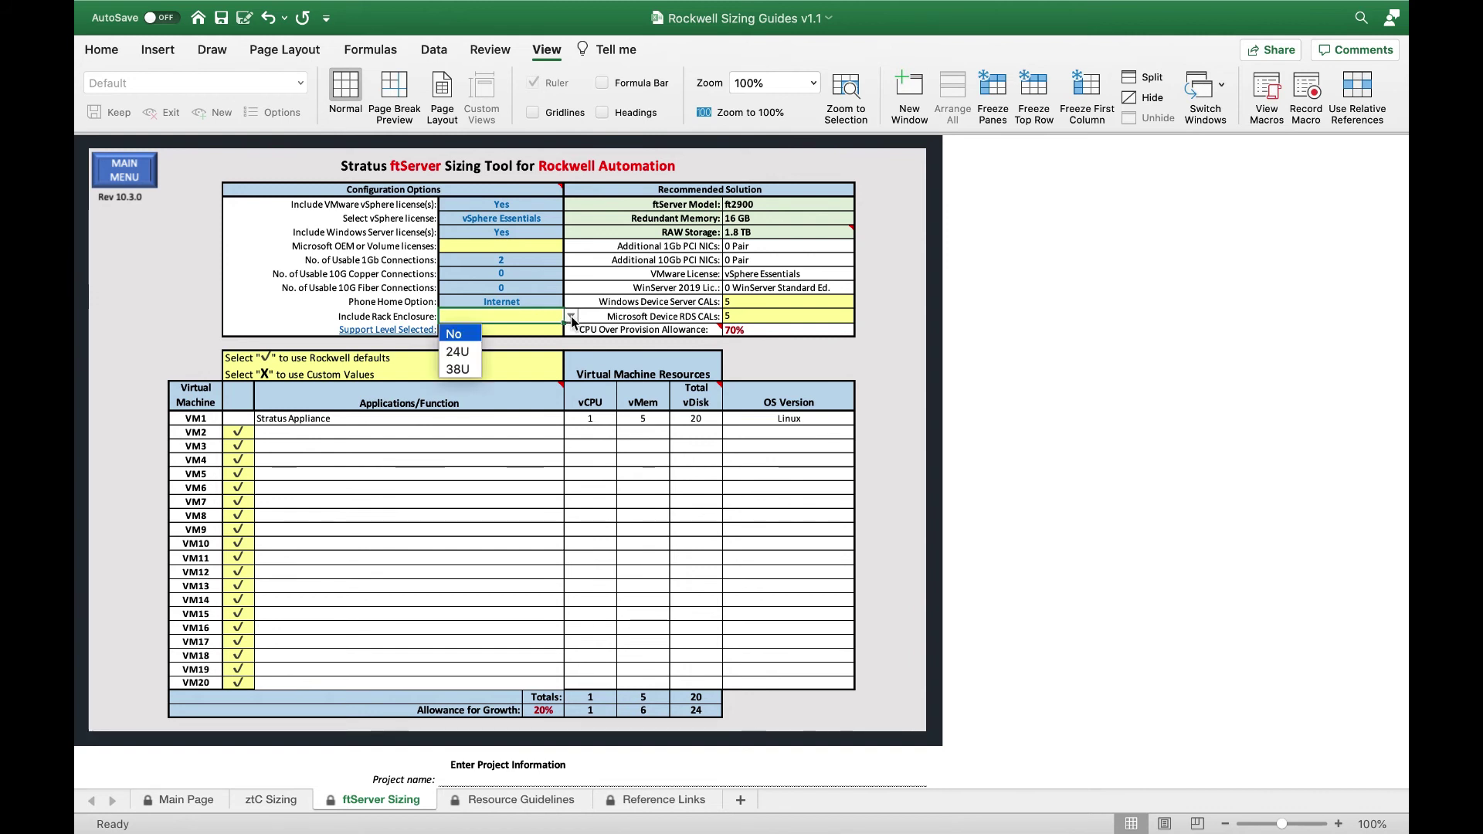
{"action": "left_click", "coordinate": [461, 337]}
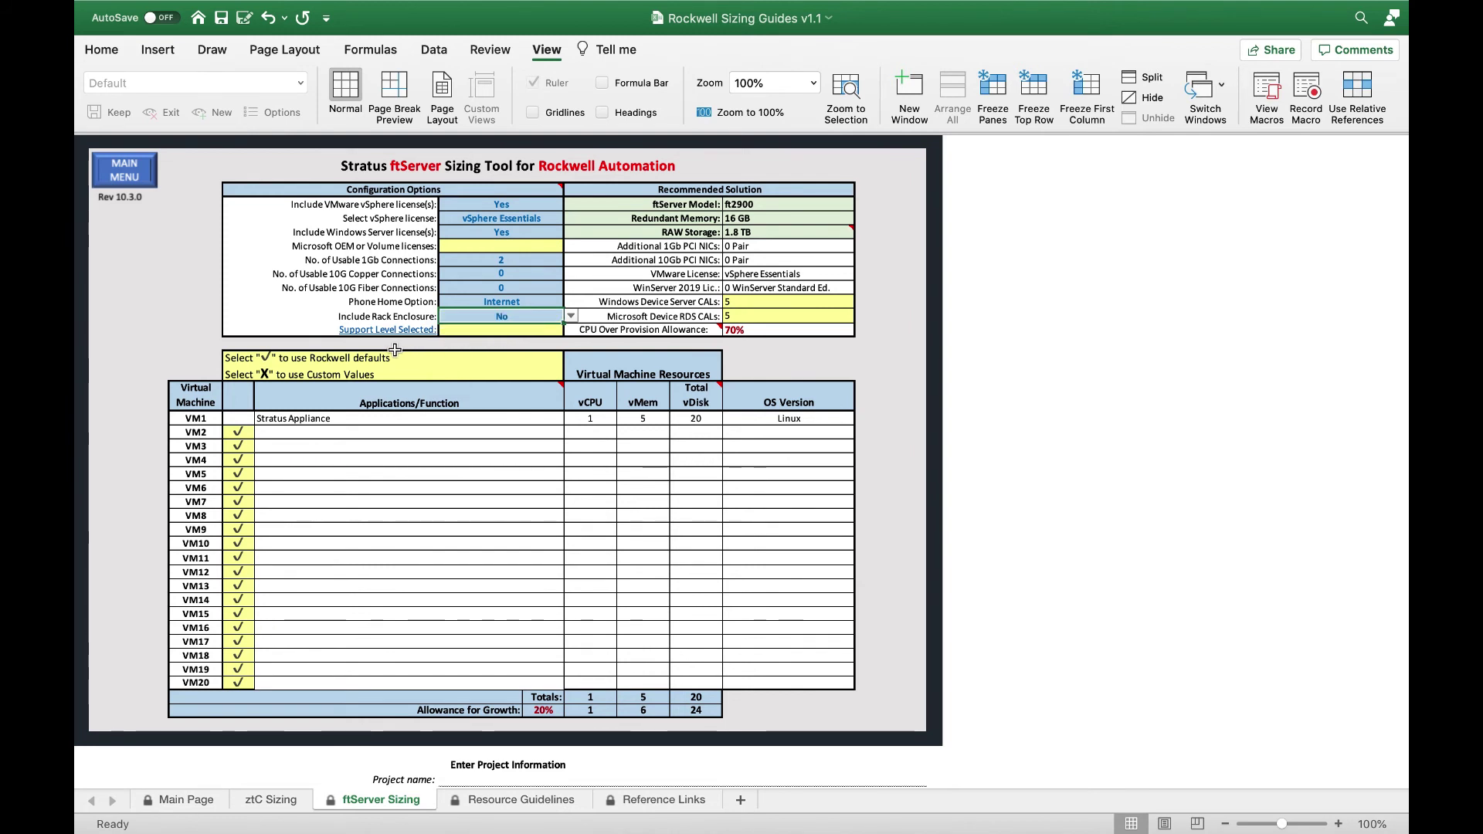
Step: Set the ftServer support level to Ext. Platform Support
{"action": "left_click", "coordinate": [527, 333]}
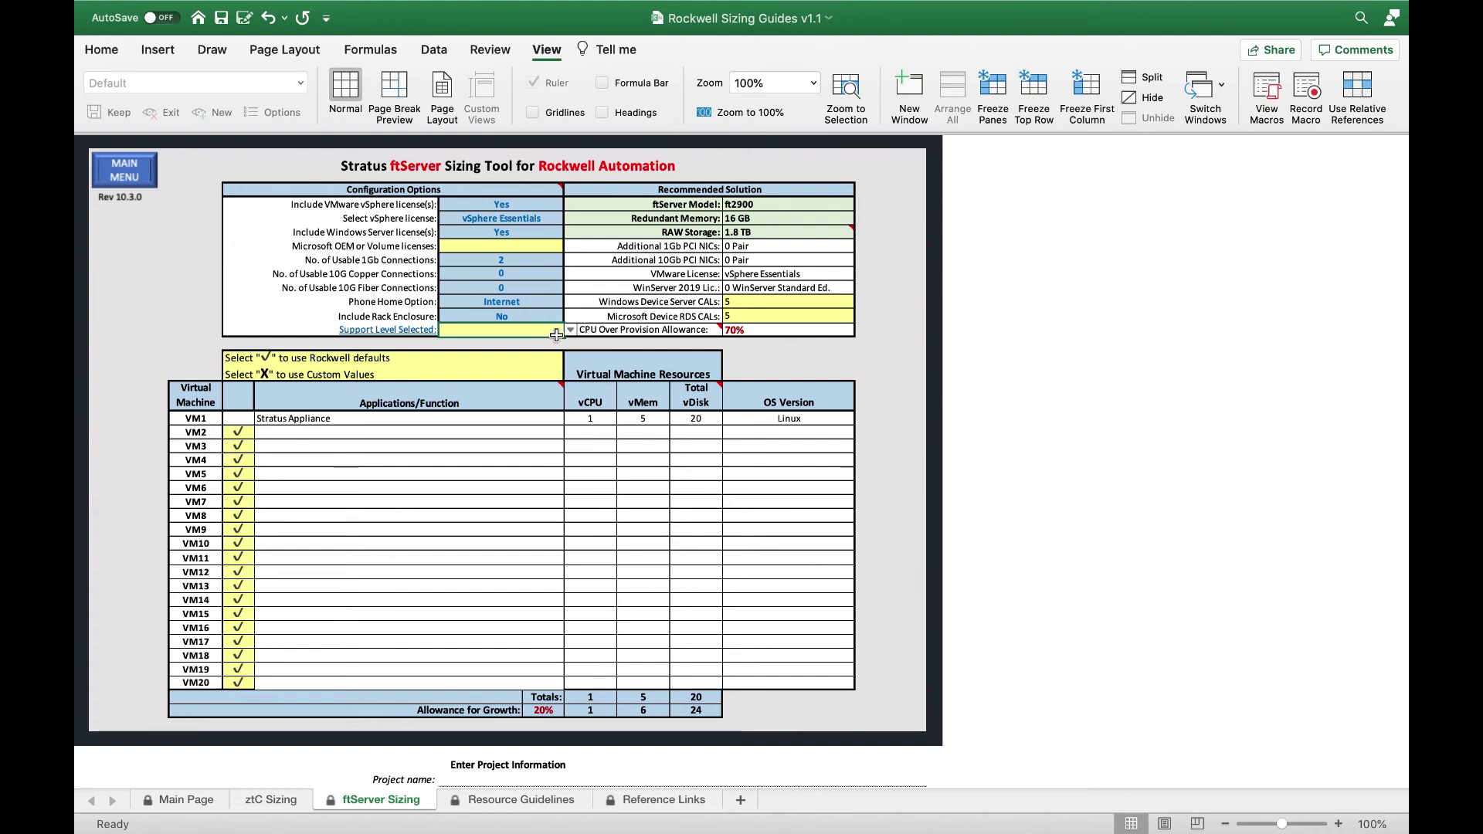
{"action": "left_click", "coordinate": [569, 329]}
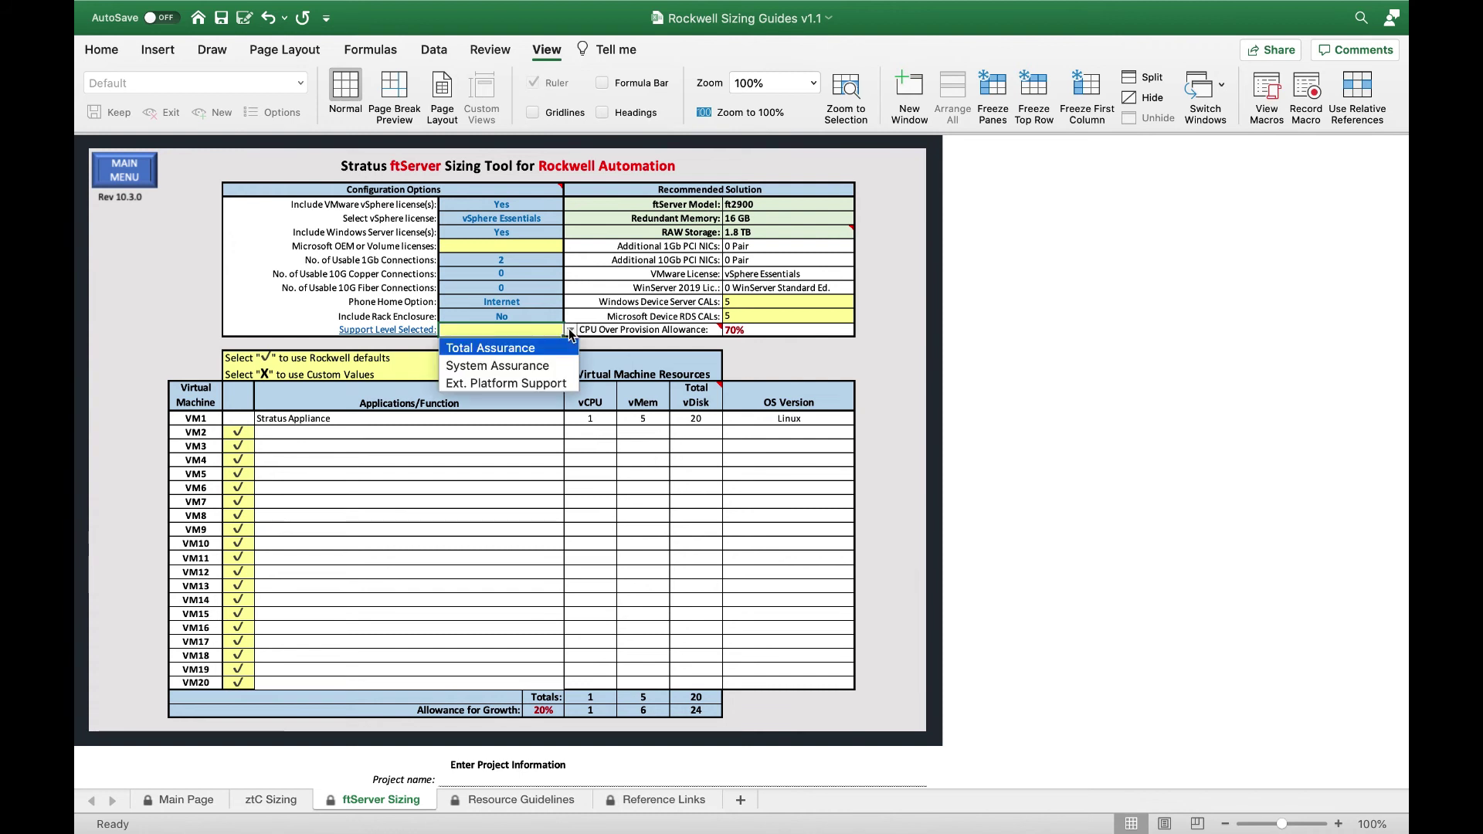
{"action": "left_click", "coordinate": [514, 382]}
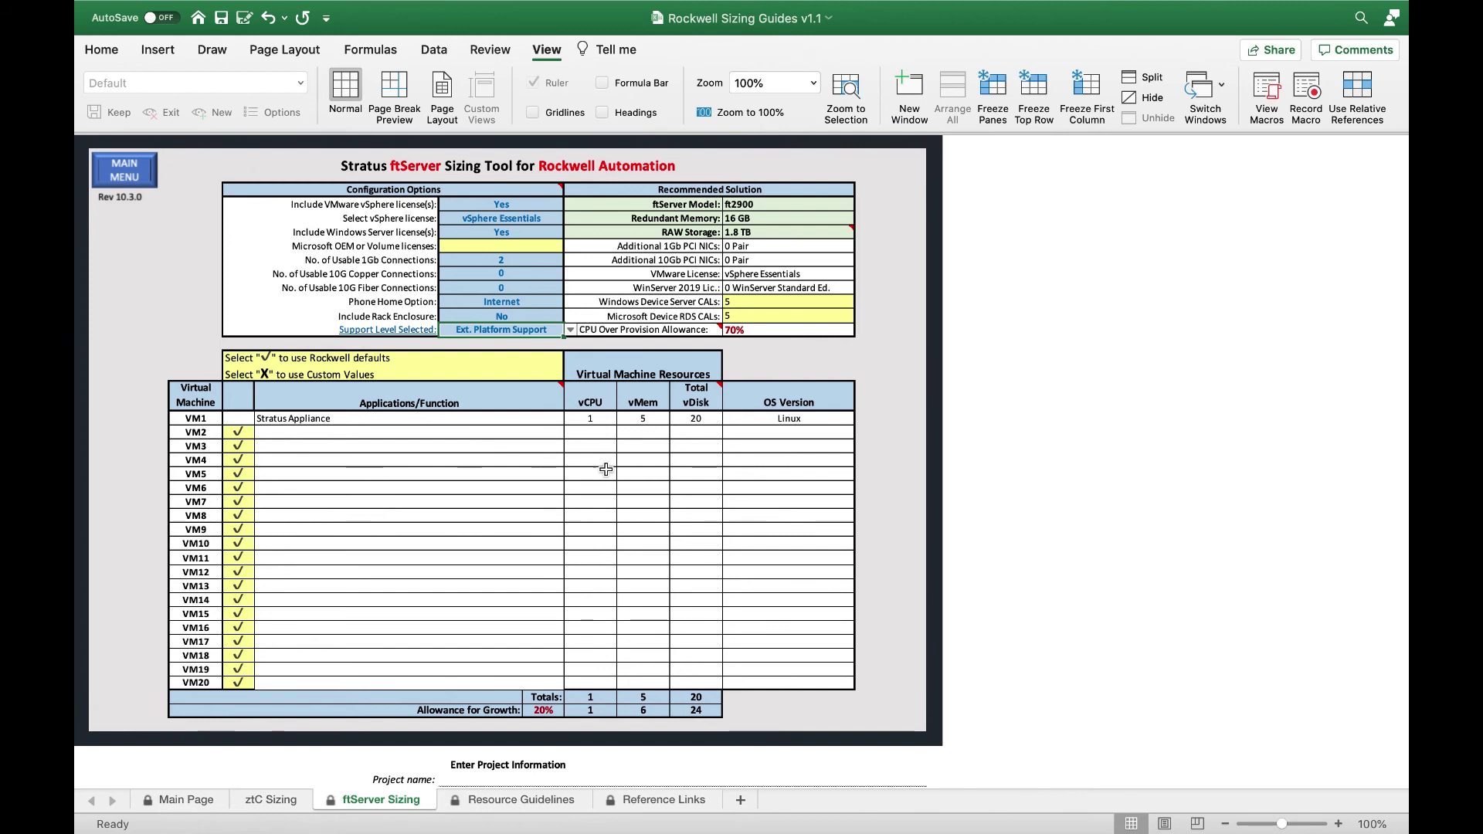
Step: Assign FT View Site Edition (Server or Station) Large to VM2 with WinServer 2016 as its OS version
{"action": "left_click", "coordinate": [455, 435]}
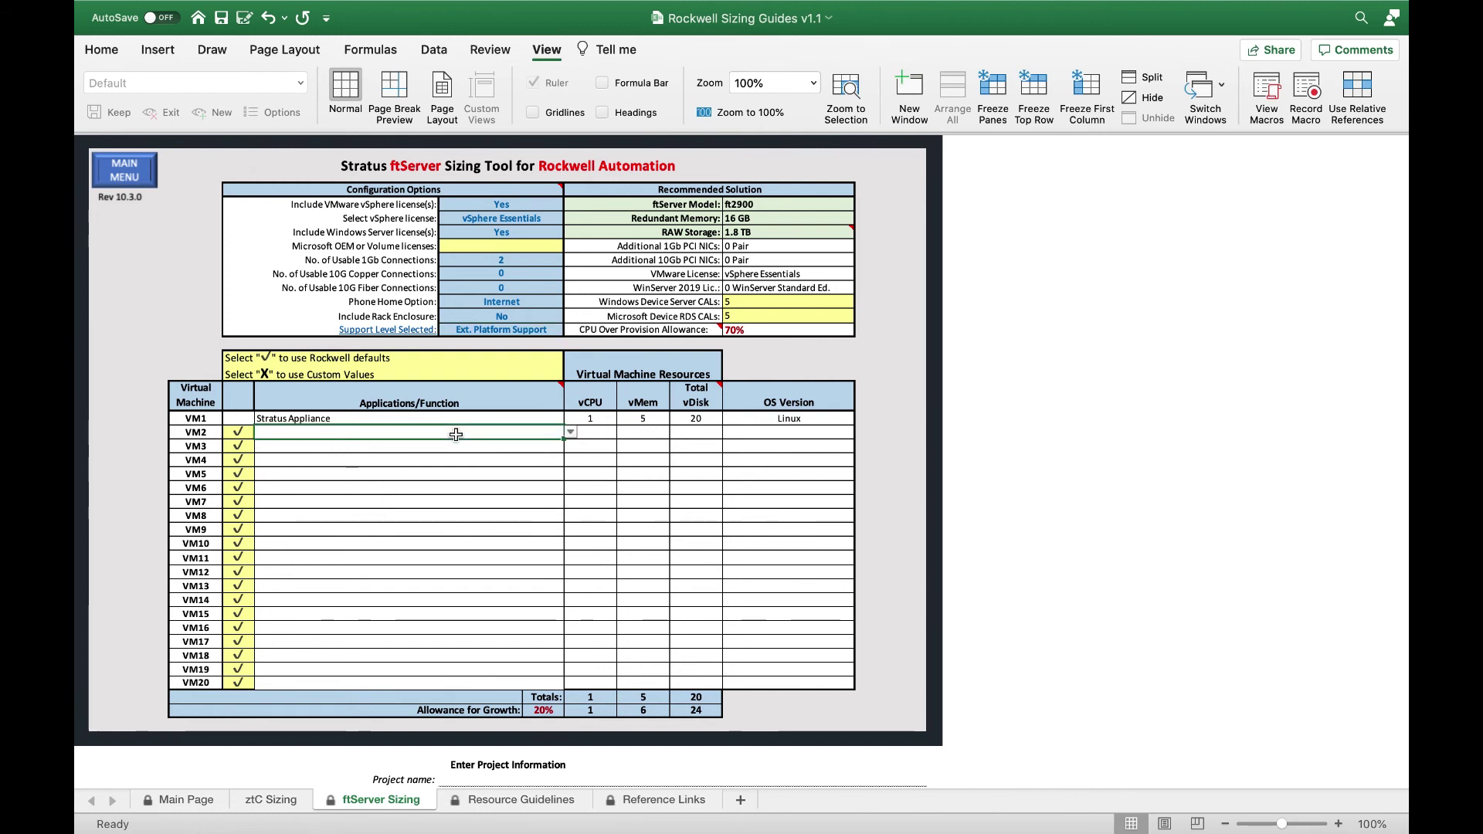
{"action": "left_click", "coordinate": [571, 435]}
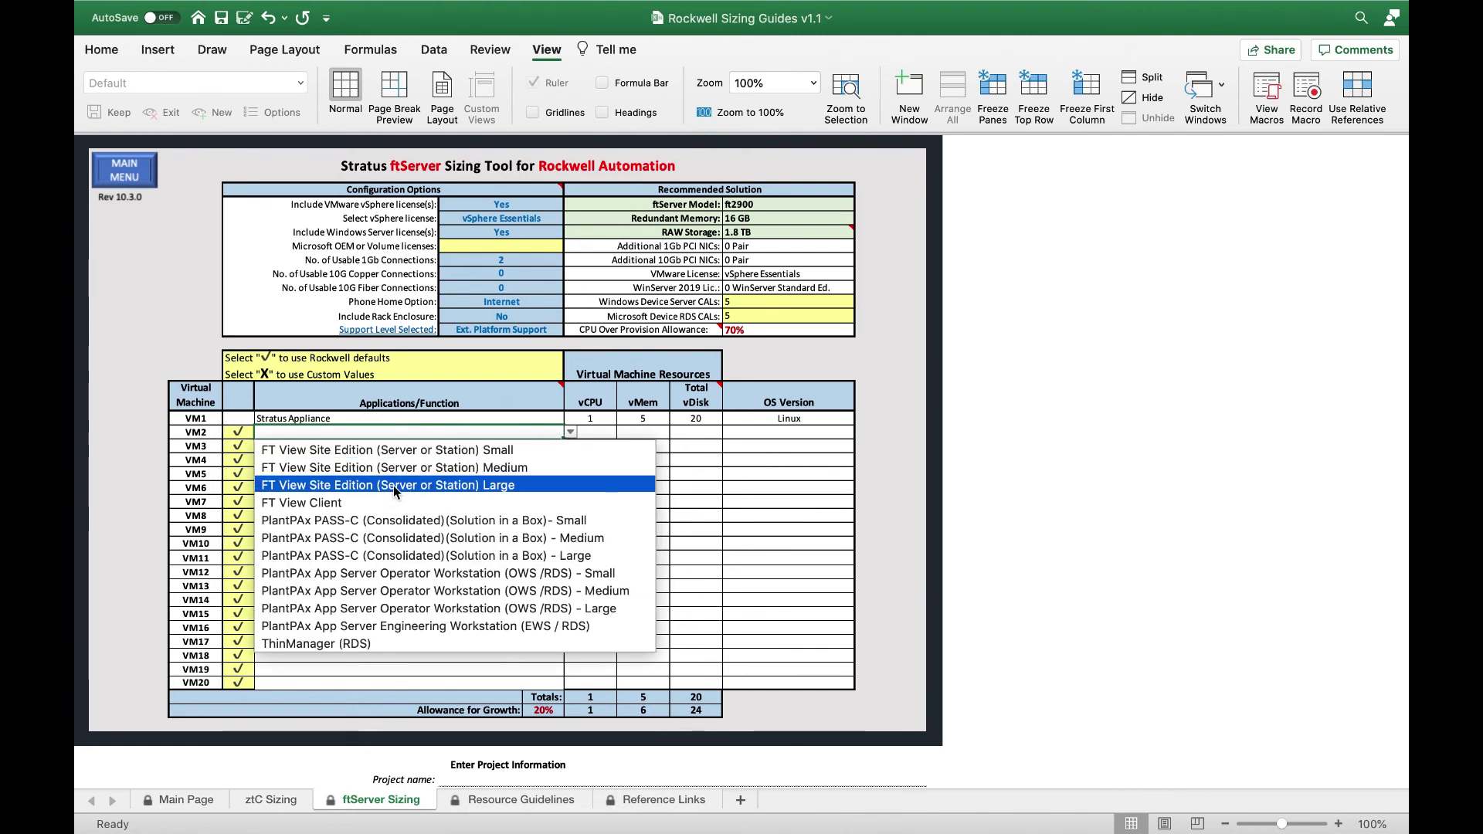
{"action": "left_click", "coordinate": [414, 485]}
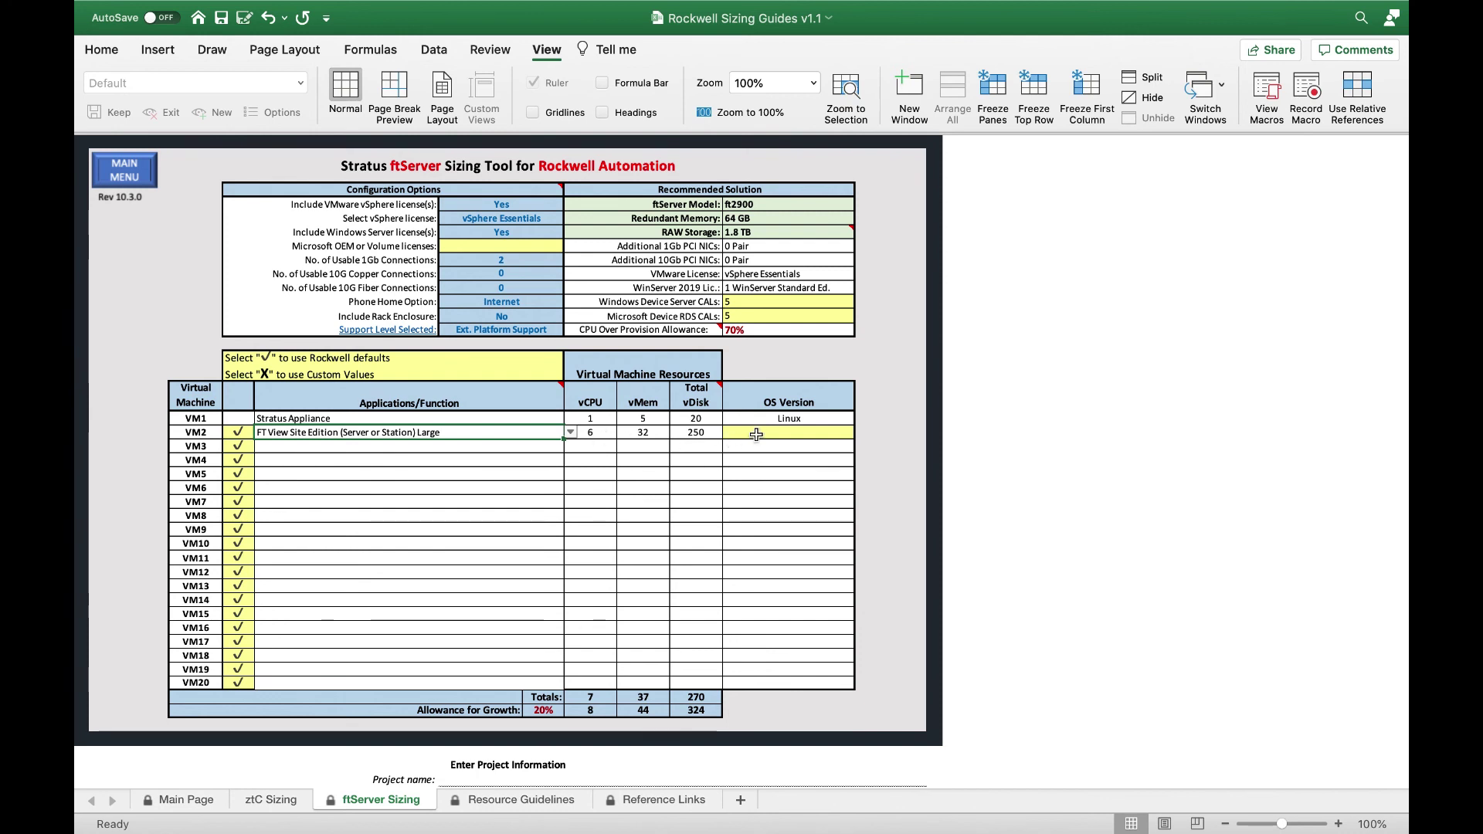
{"action": "left_click", "coordinate": [807, 432]}
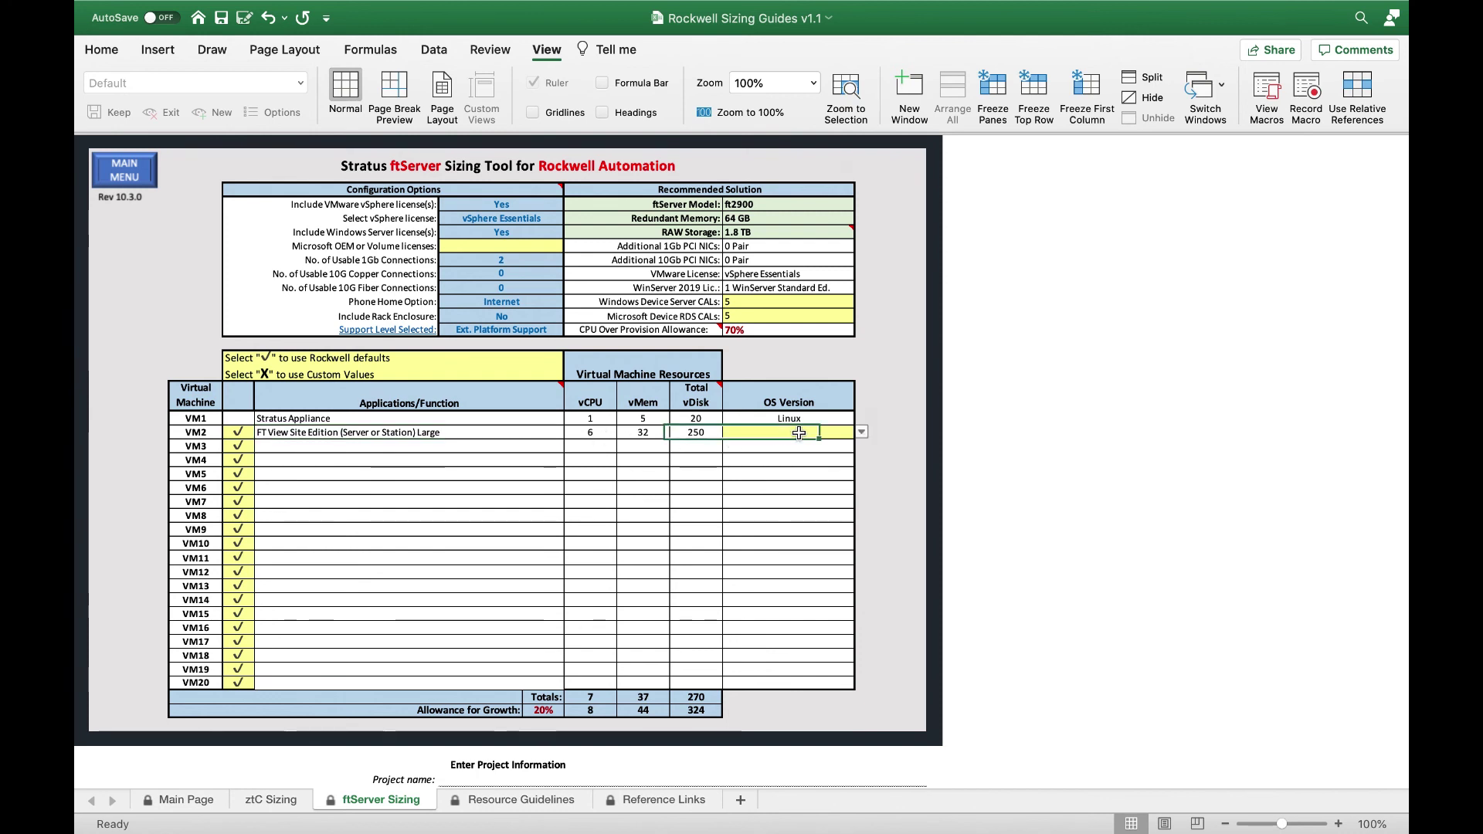
{"action": "left_click", "coordinate": [861, 432]}
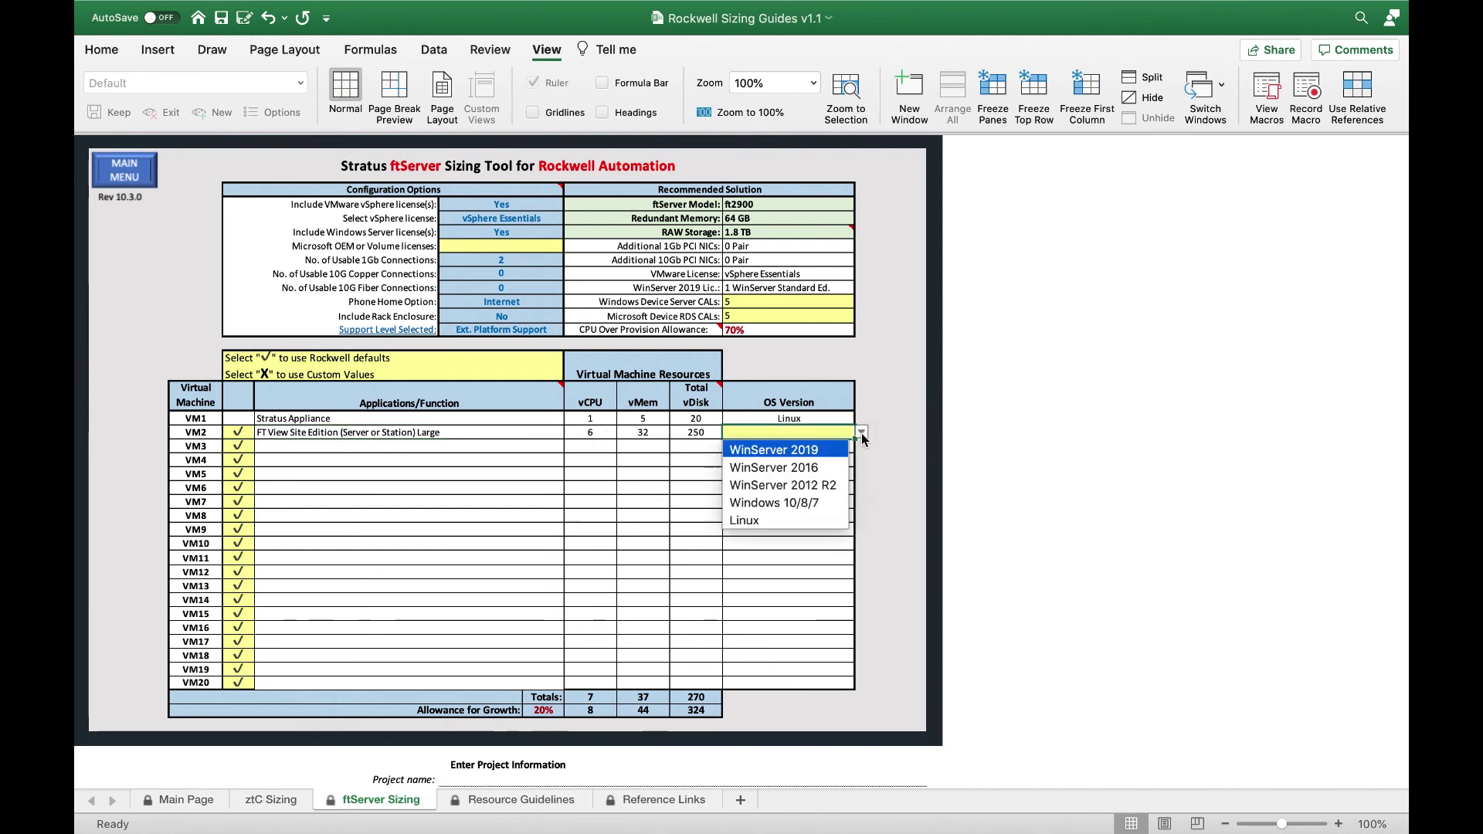
{"action": "left_click", "coordinate": [780, 469]}
Step: Assign ThinManager (RDS) to VM3 with WinServer 2016 as its OS version
{"action": "left_click", "coordinate": [480, 448]}
{"action": "left_click", "coordinate": [571, 448]}
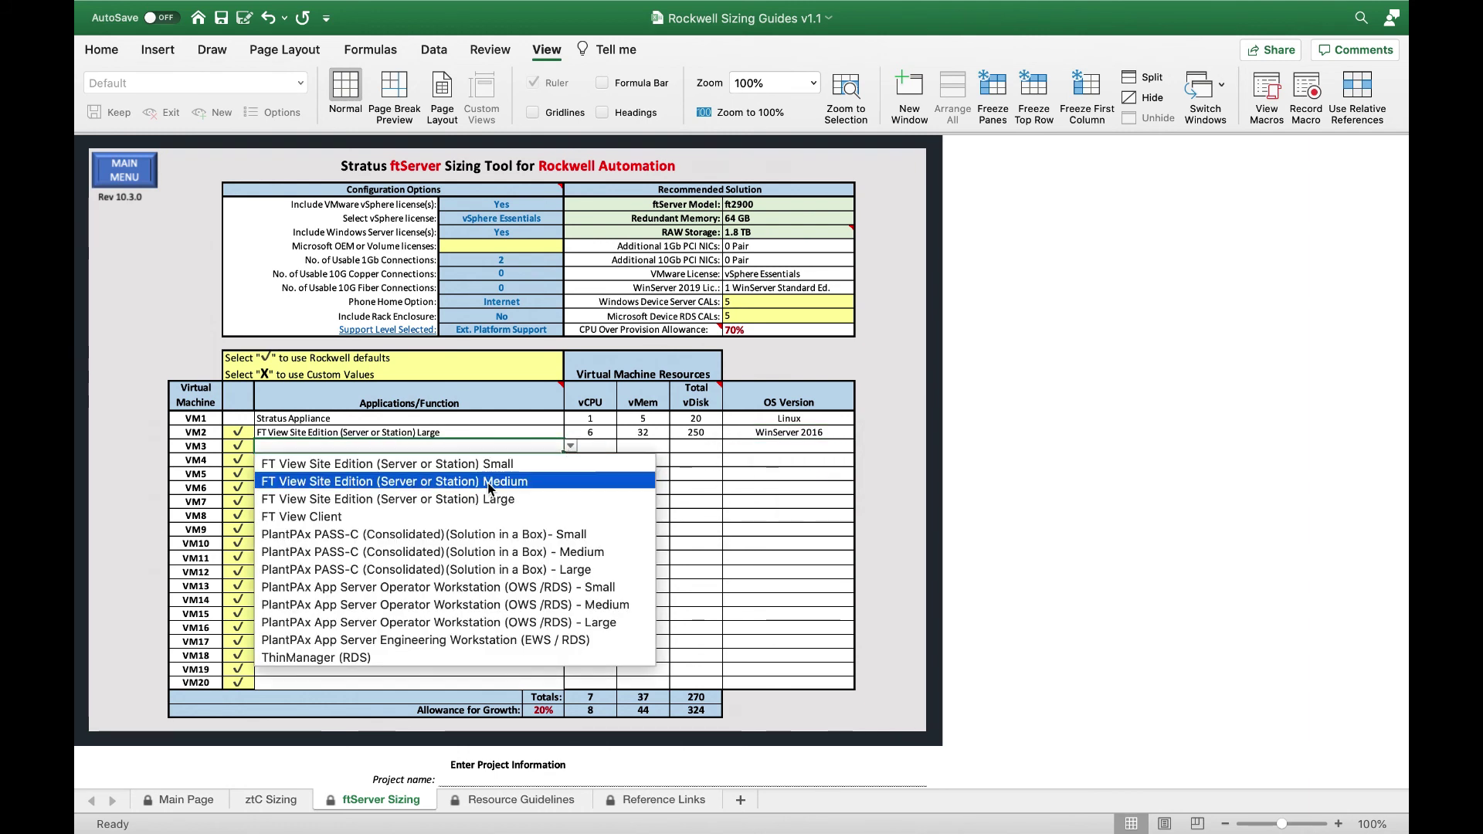
{"action": "left_click", "coordinate": [393, 658]}
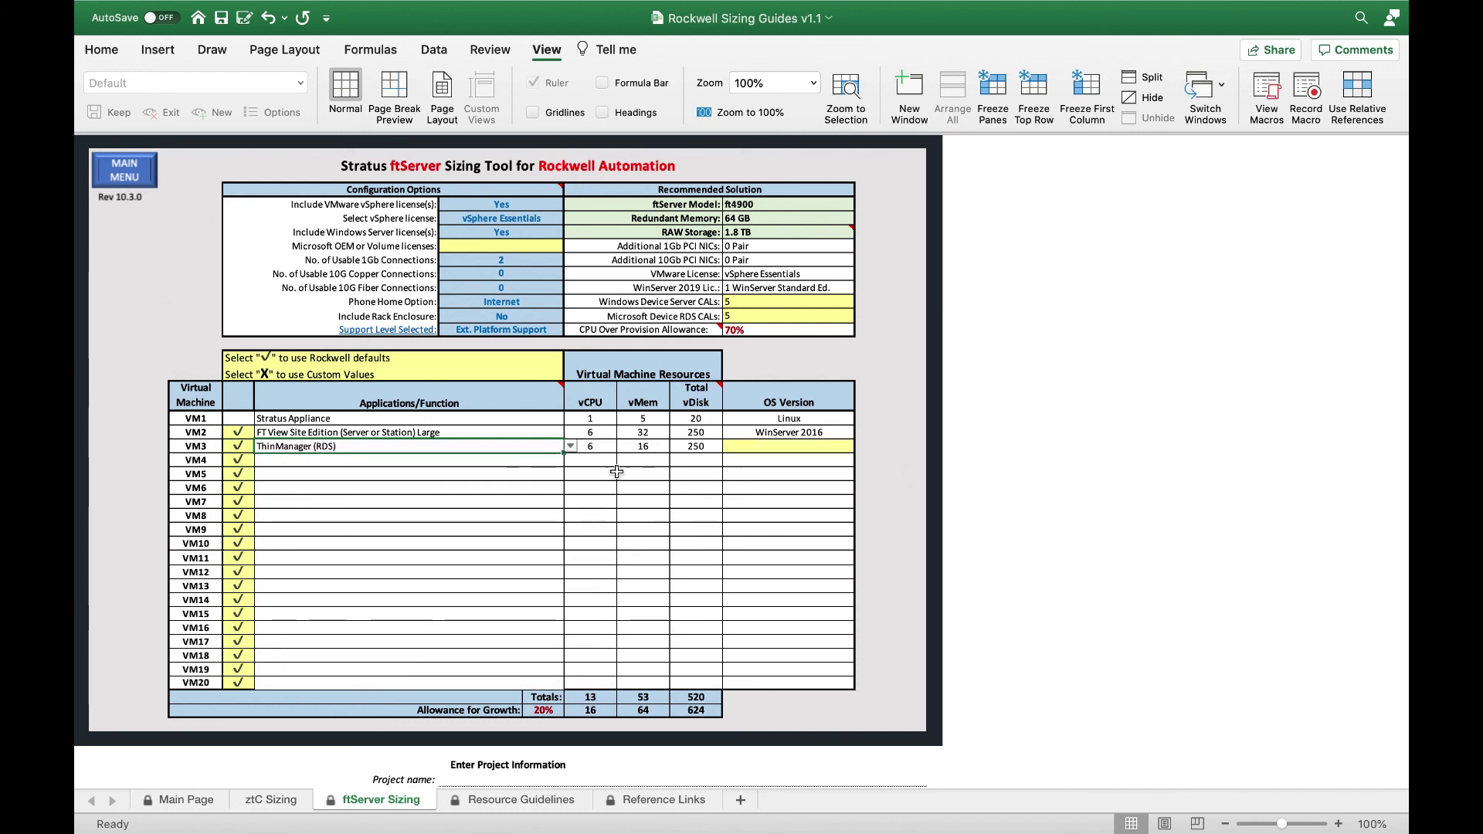
{"action": "left_click", "coordinate": [779, 448]}
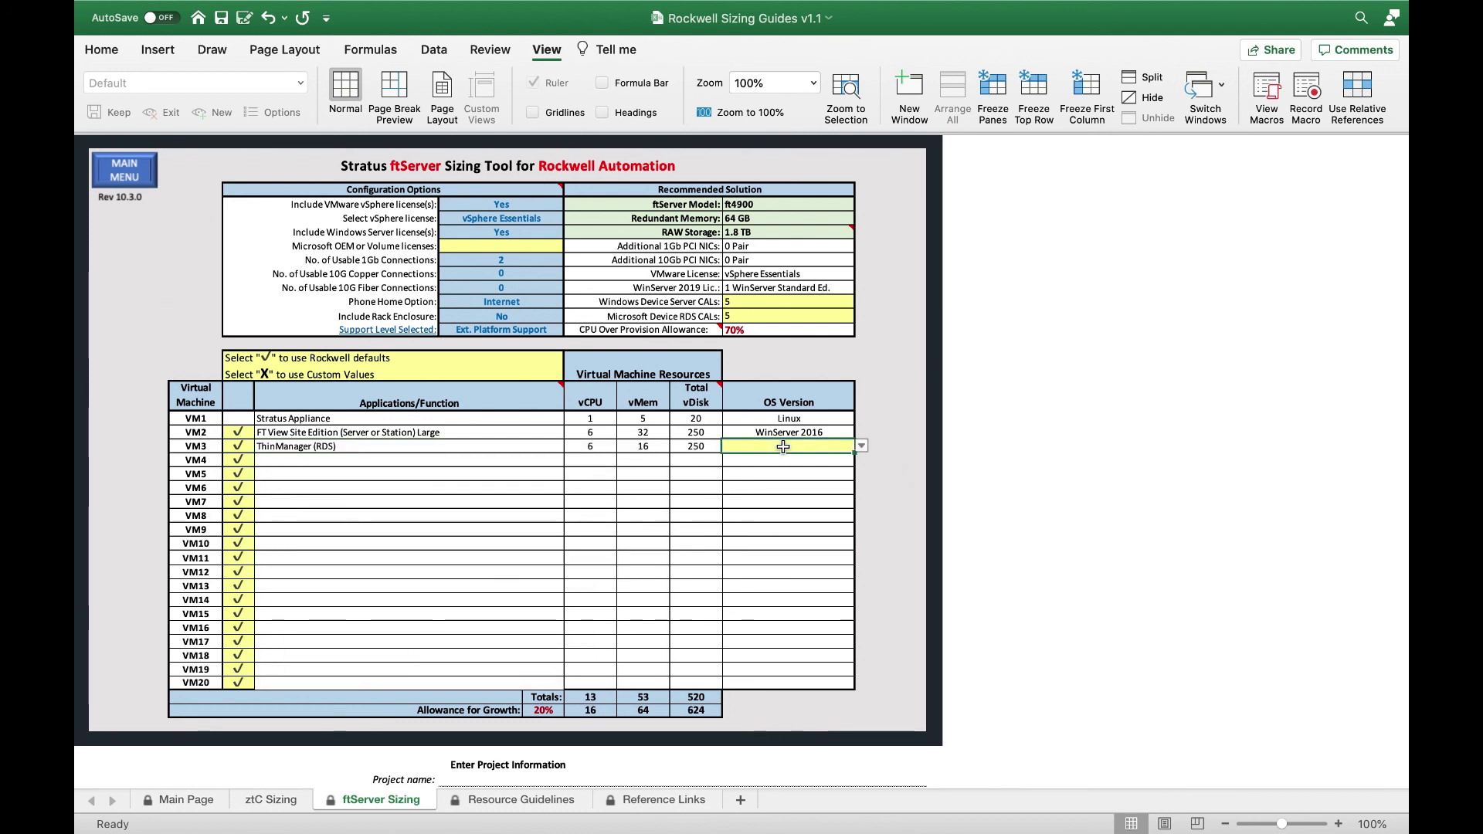
{"action": "left_click", "coordinate": [862, 448]}
{"action": "left_click", "coordinate": [809, 484]}
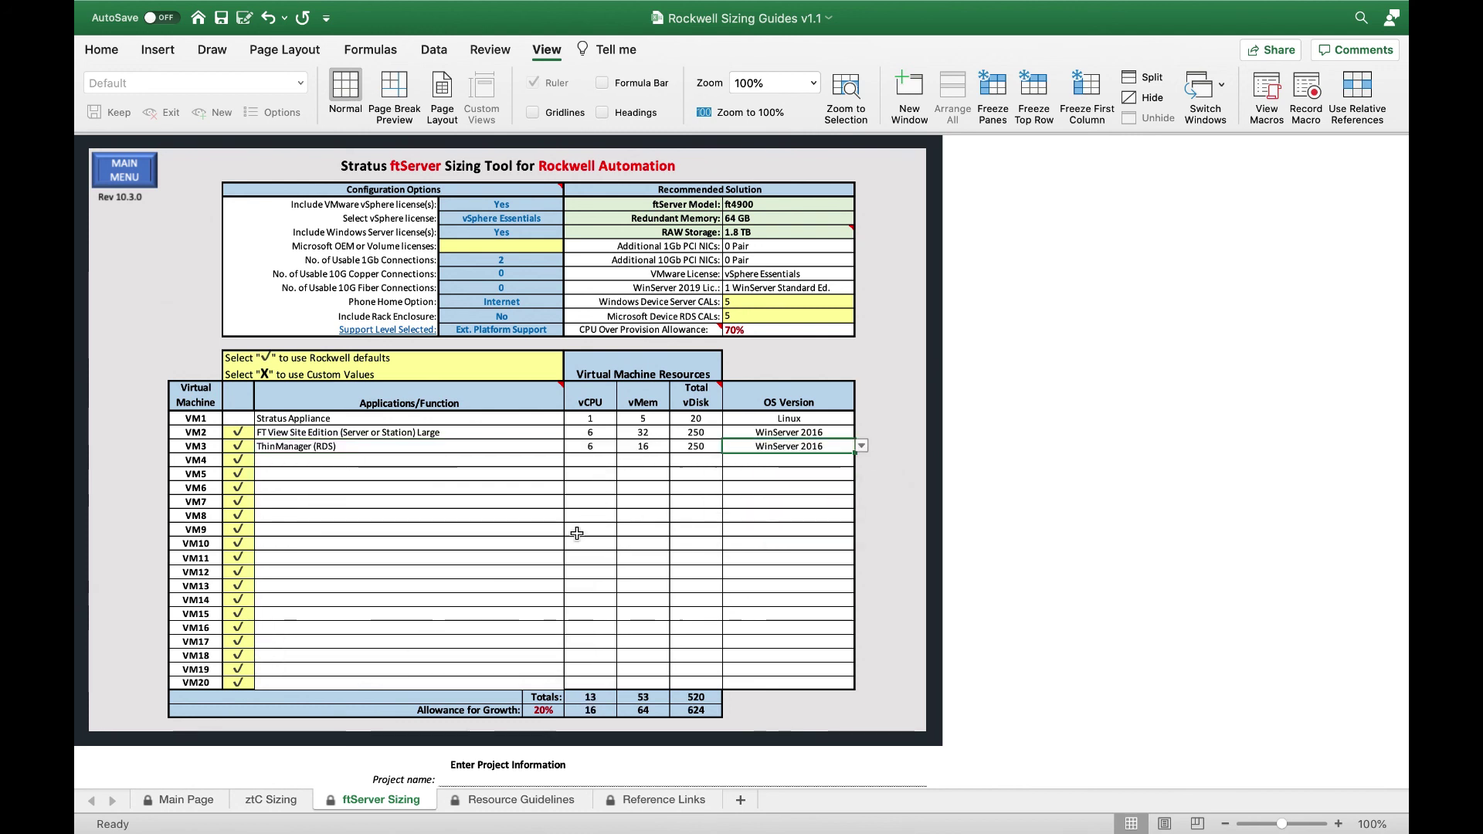